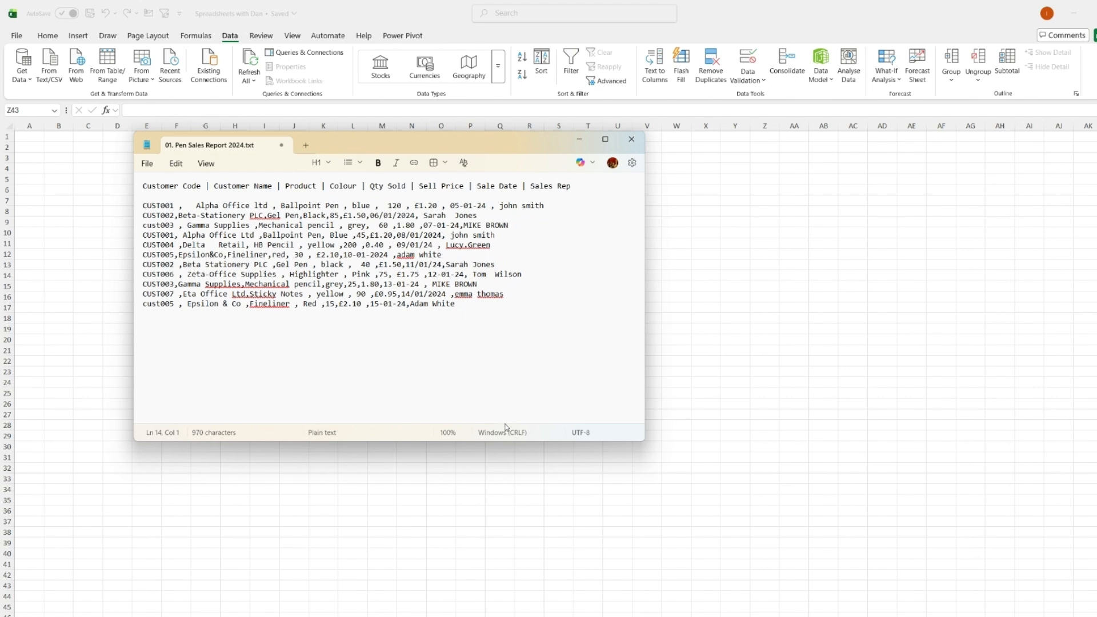
Copy all of the pen sales report text from the text file and paste it into the blank worksheet at A1.
key("ctrl+a")
key("ctrl+c")
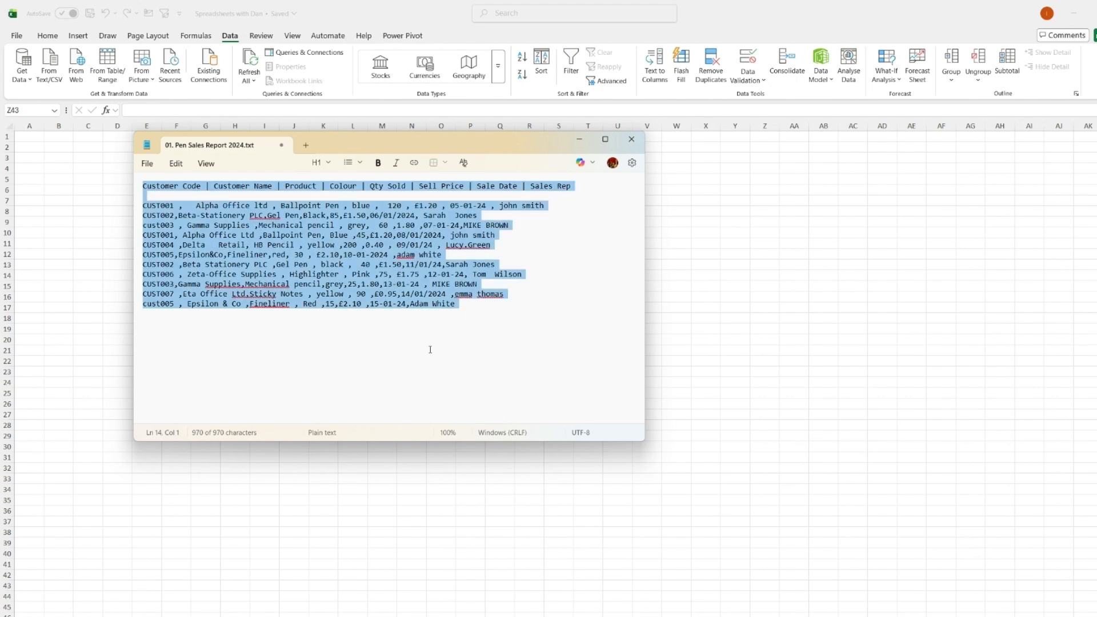
key("alt+Tab")
left_click(29, 137)
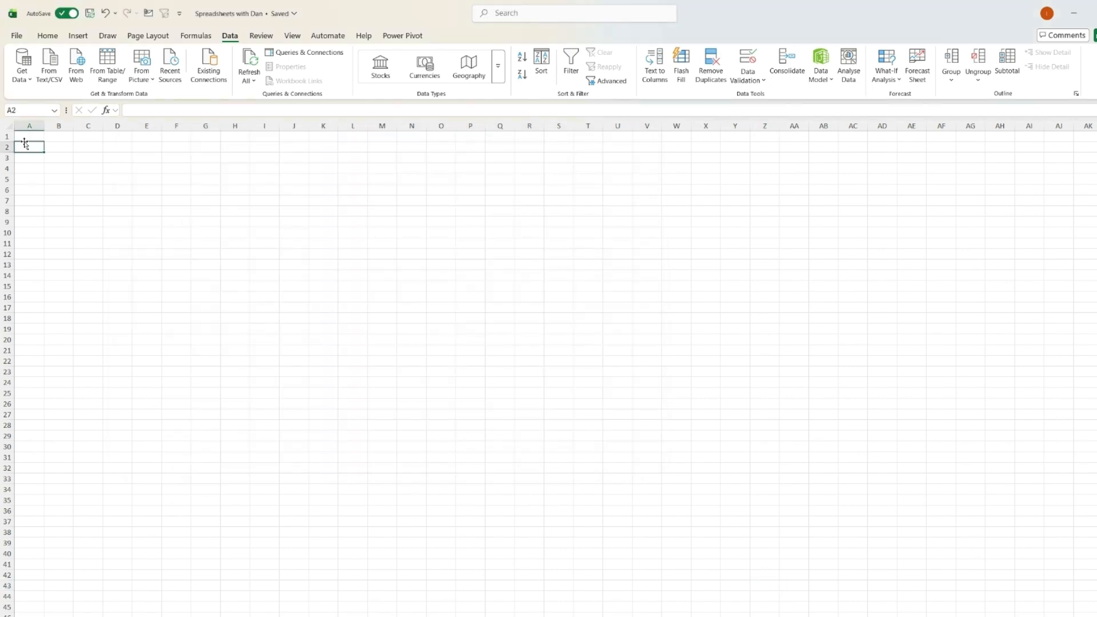
key("ctrl+v")
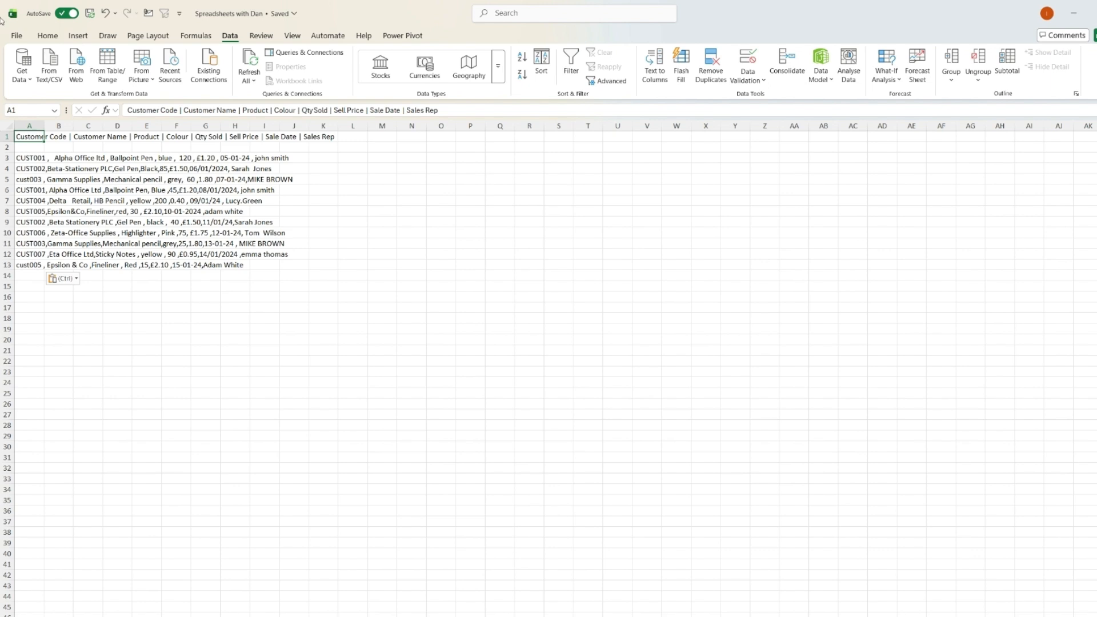
Autofit column A to the pasted text and inspect the header row and first data row.
double_click(48, 124)
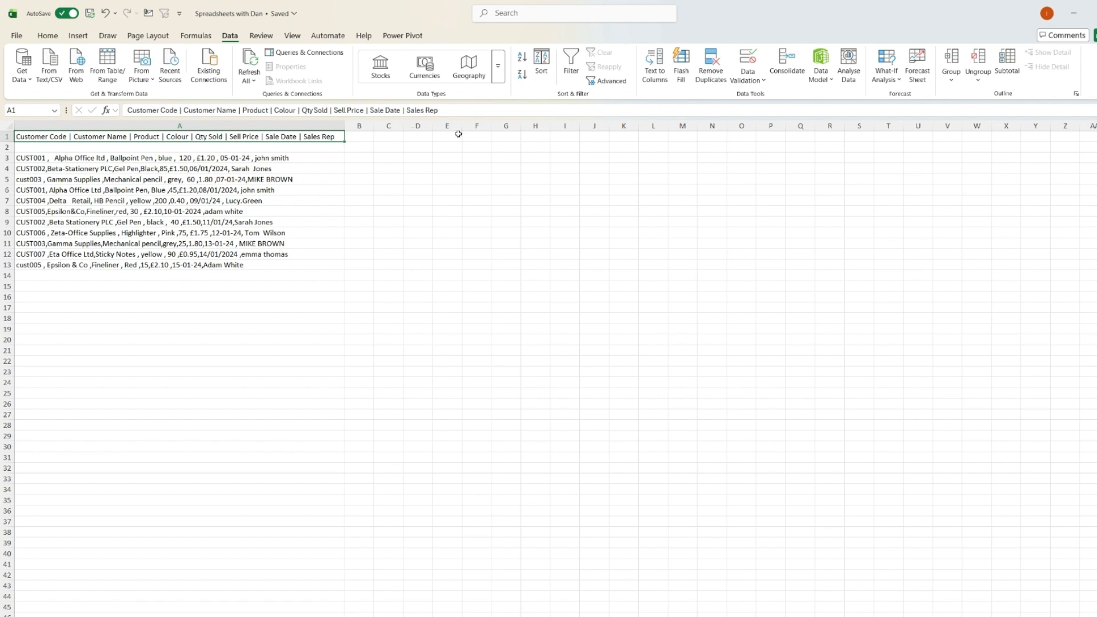
left_click(161, 159)
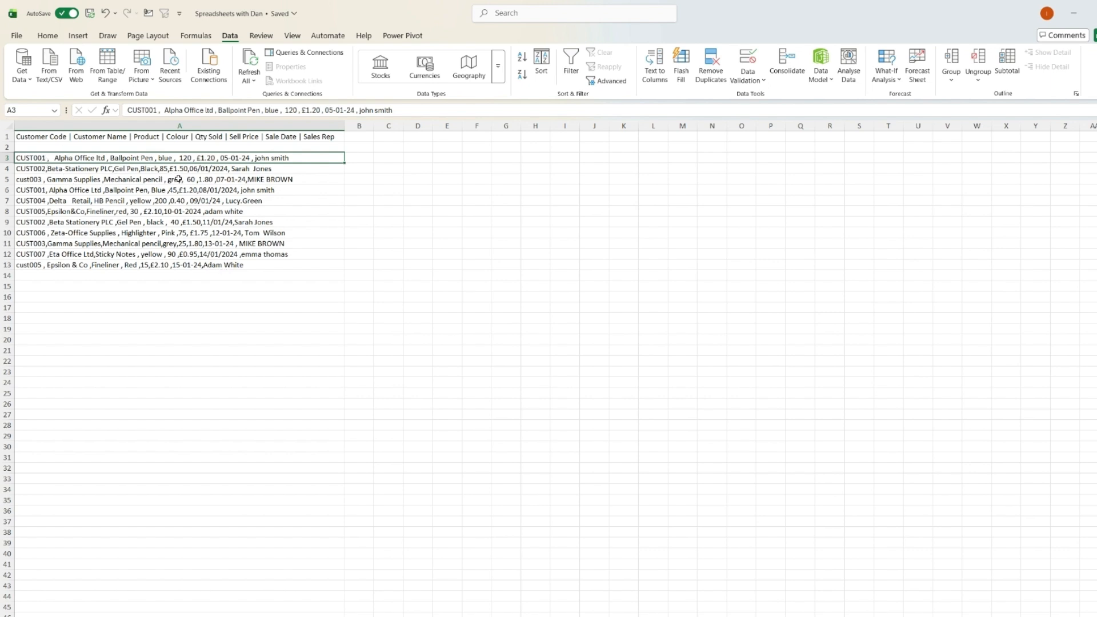
left_click(184, 126)
left_click(185, 137)
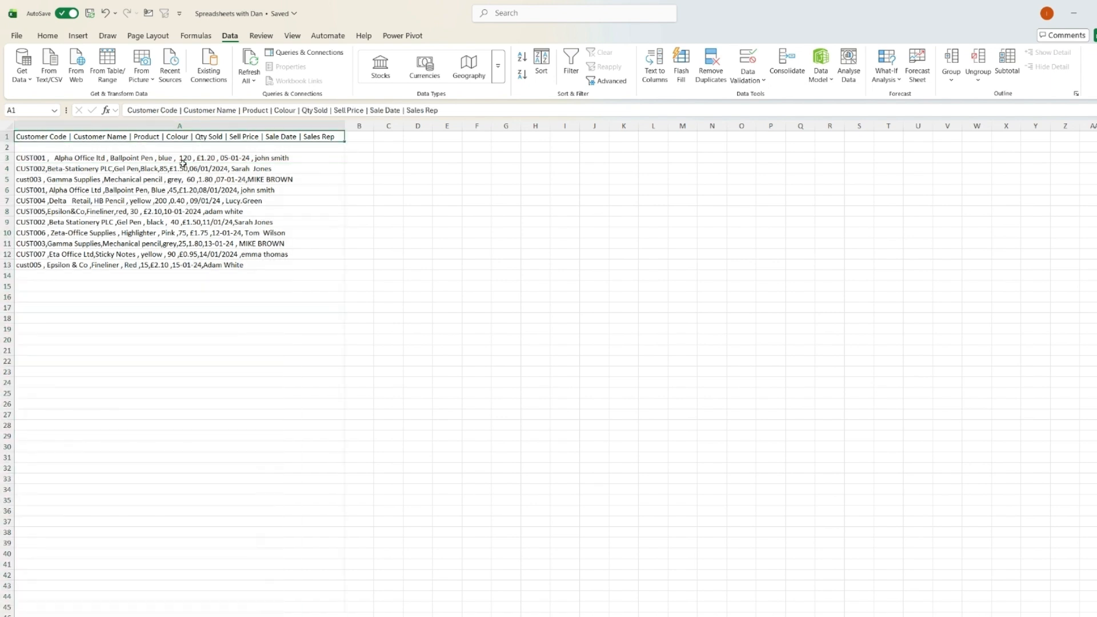
left_click(181, 110)
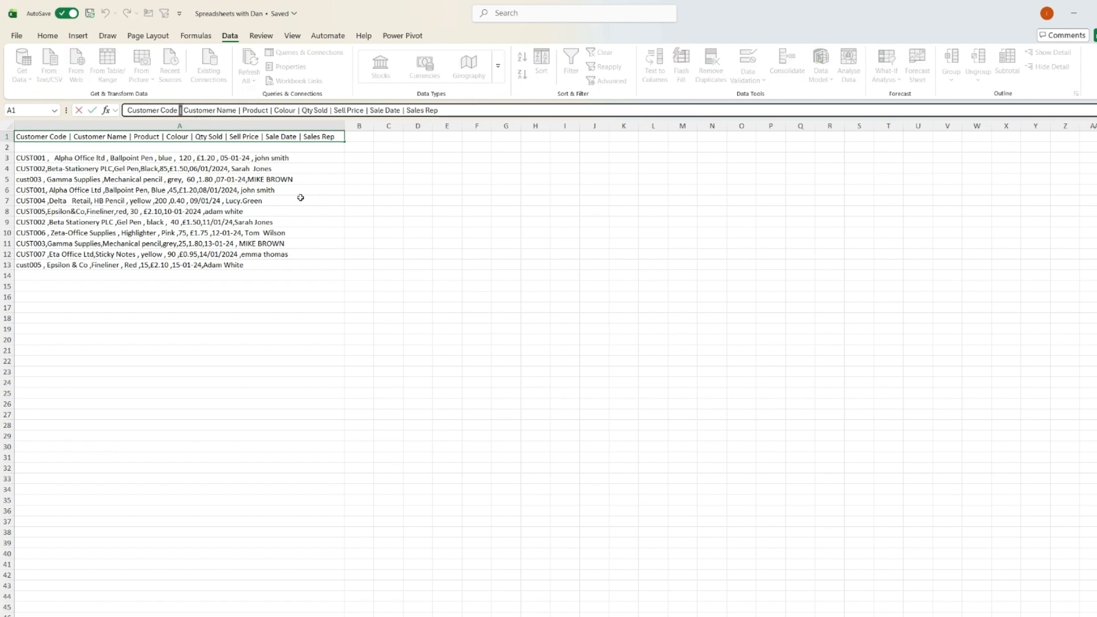
left_click(300, 137)
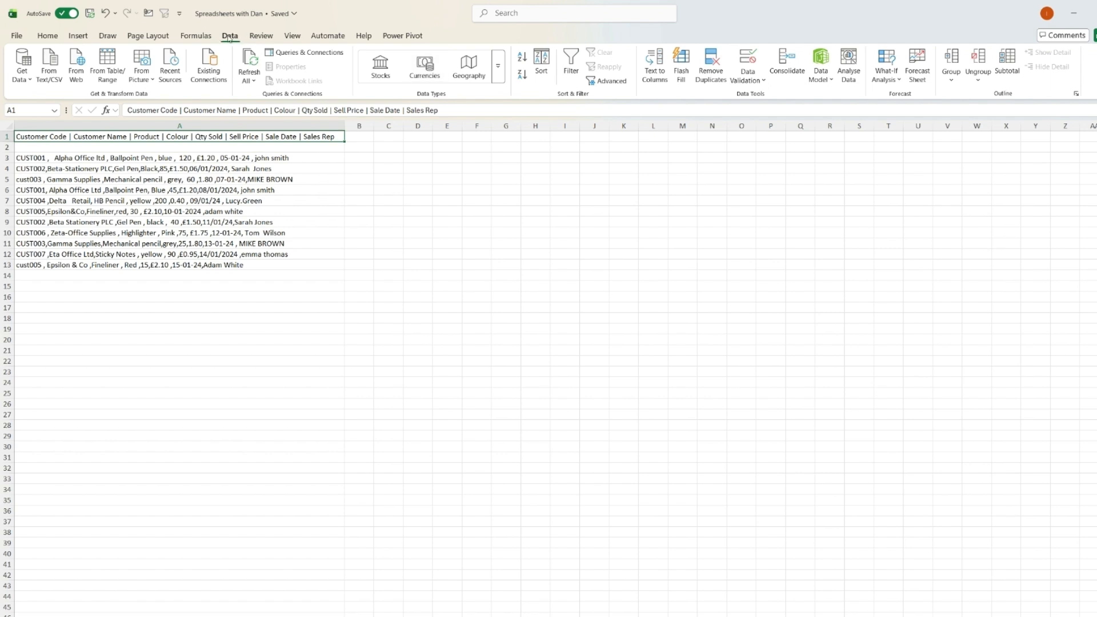
Split the header row into columns with Text to Columns, using a delimited split on the | character.
left_click(654, 63)
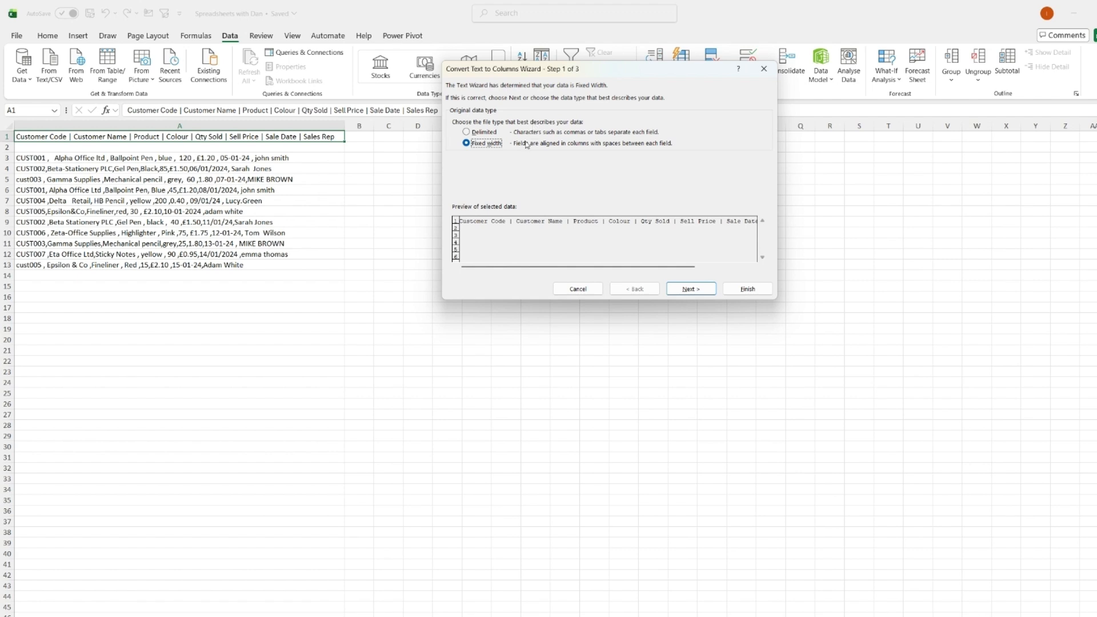
left_click(482, 134)
left_click(687, 287)
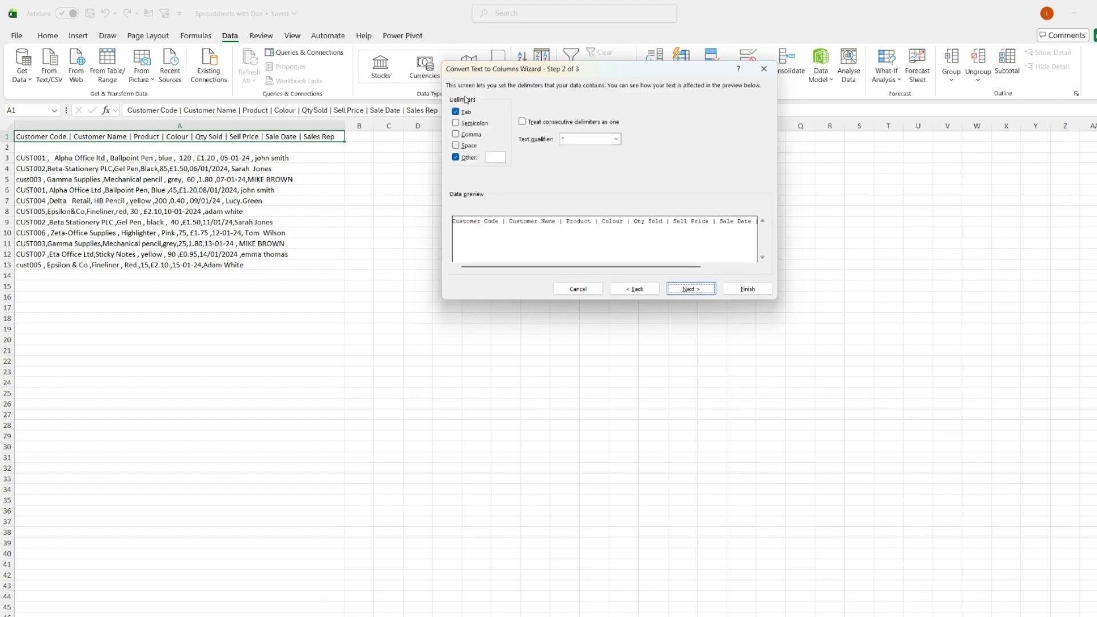
left_click(465, 158)
left_click(465, 160)
left_click(493, 158)
type("|")
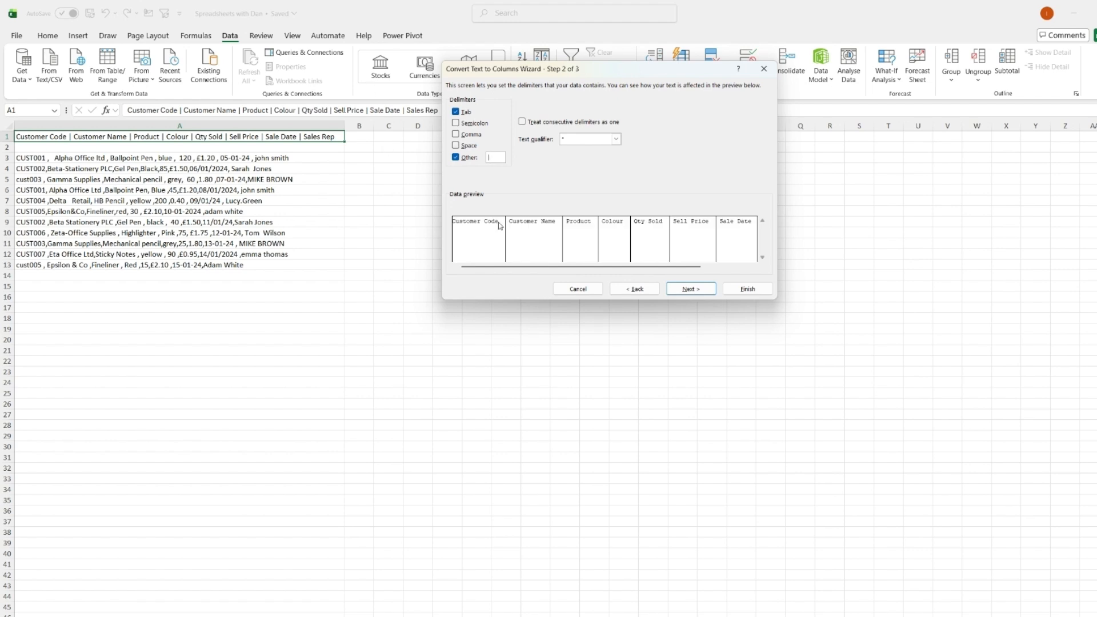
key("BackSpace")
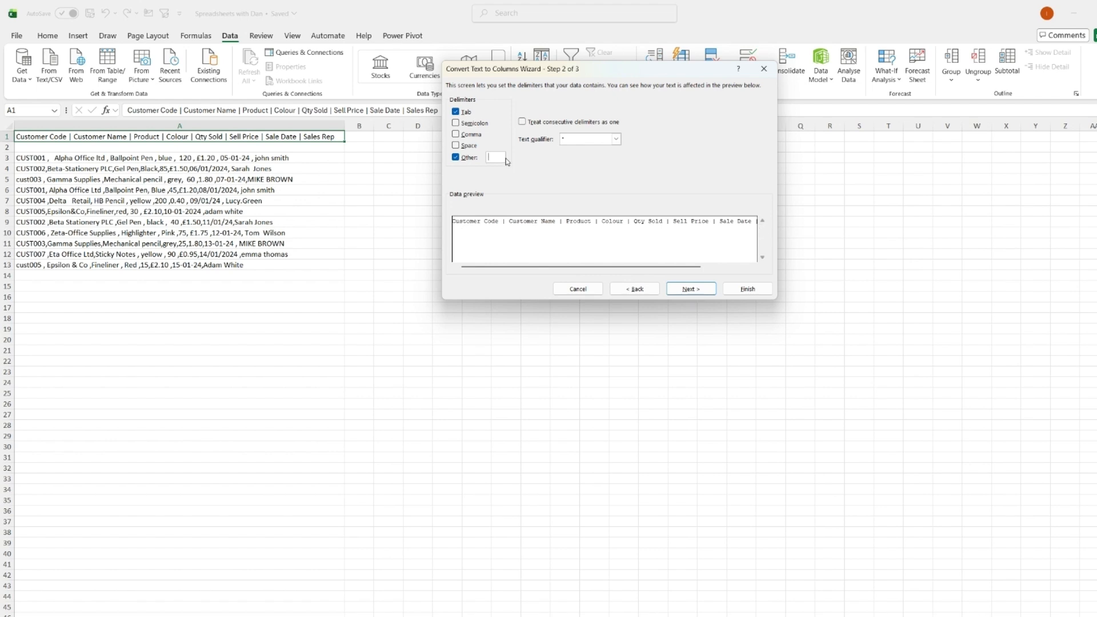
type("|")
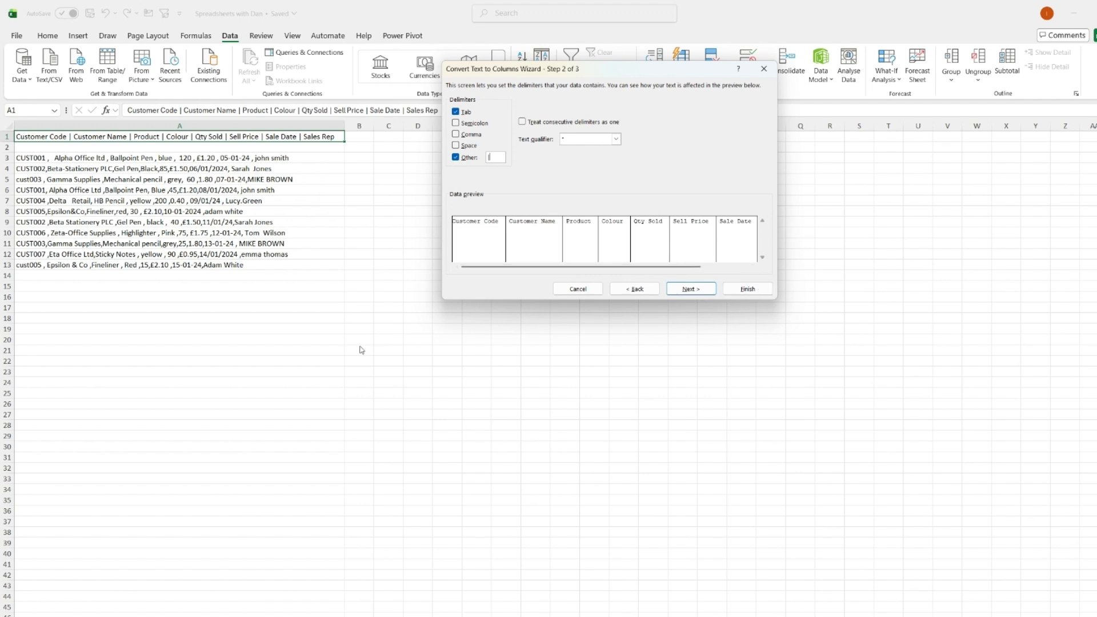
left_click(746, 289)
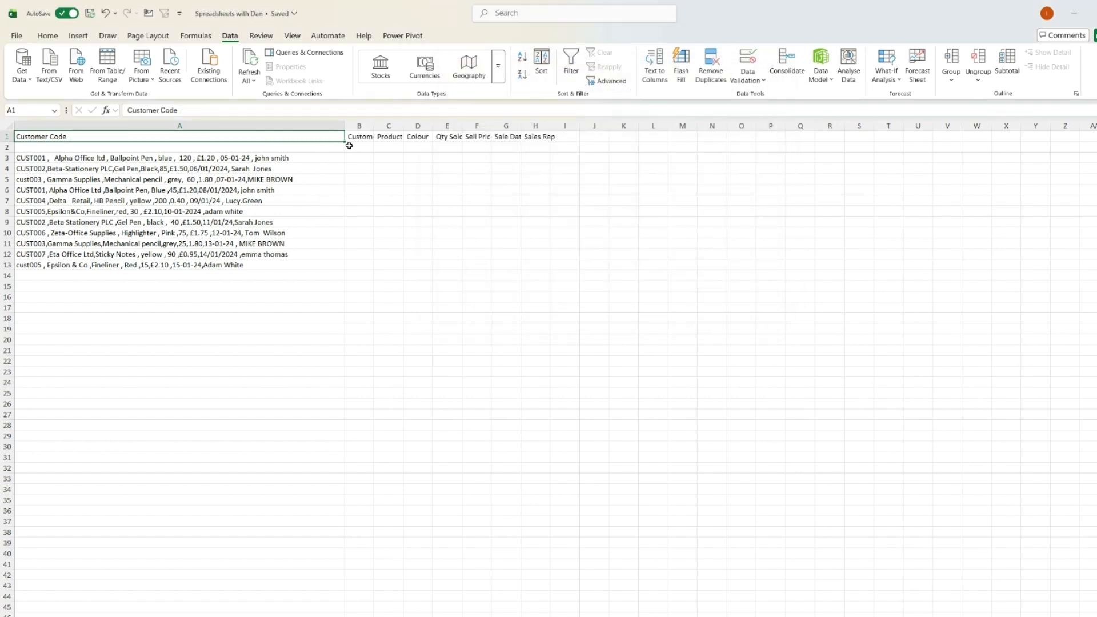
Autofit the widths of columns B through H.
left_click_drag(359, 125, 533, 129)
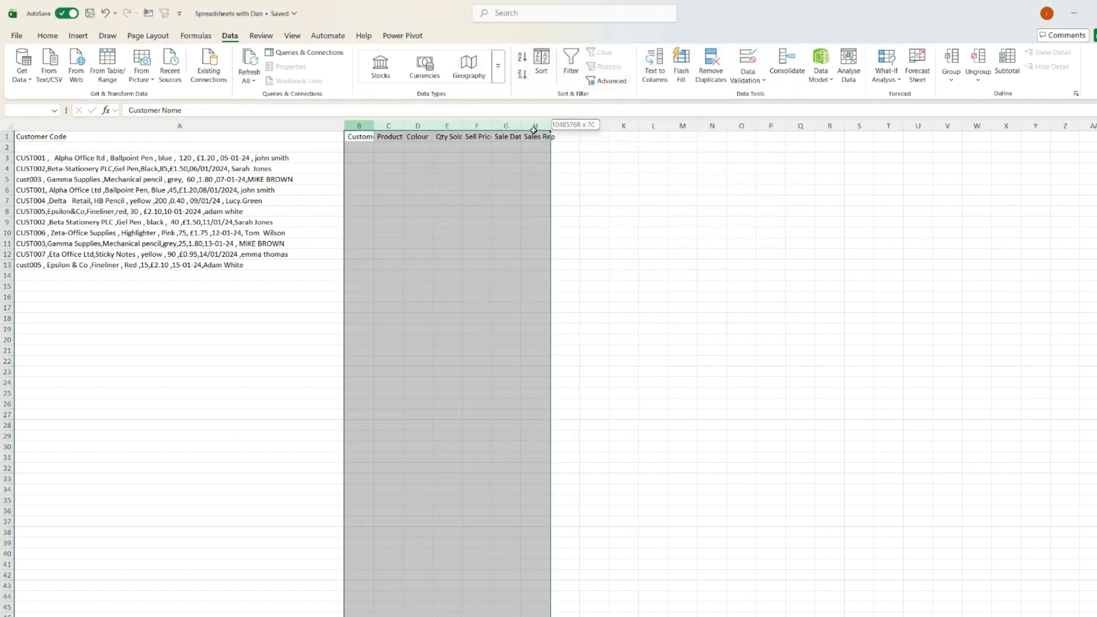
double_click(551, 126)
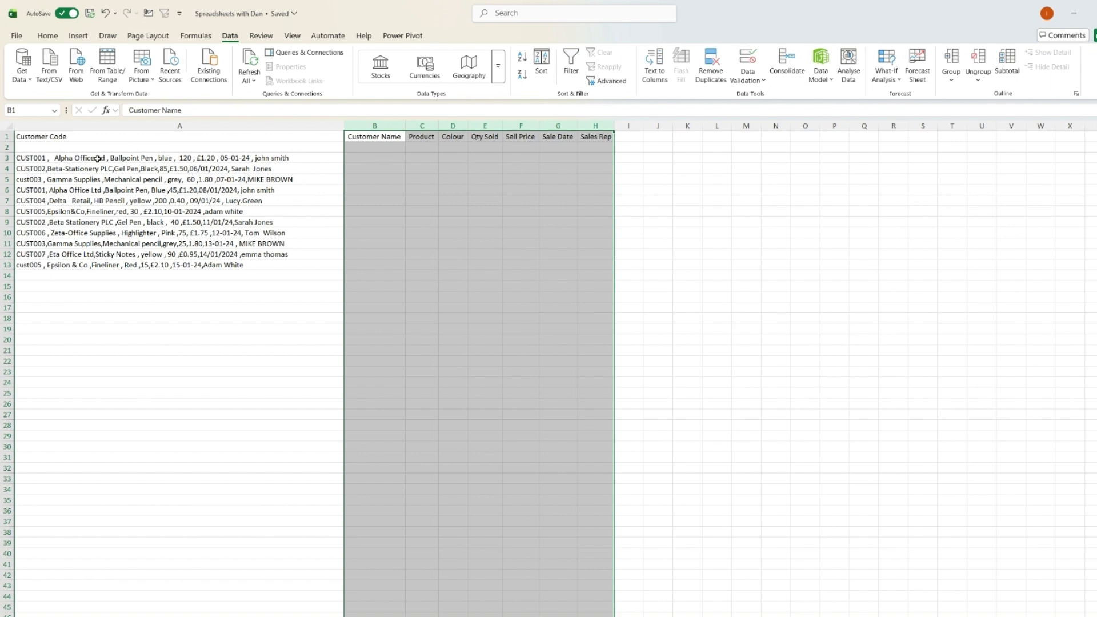
Split the data rows A3:A13 into columns with Text to Columns, using comma instead of the | delimiter.
left_click_drag(118, 157, 128, 265)
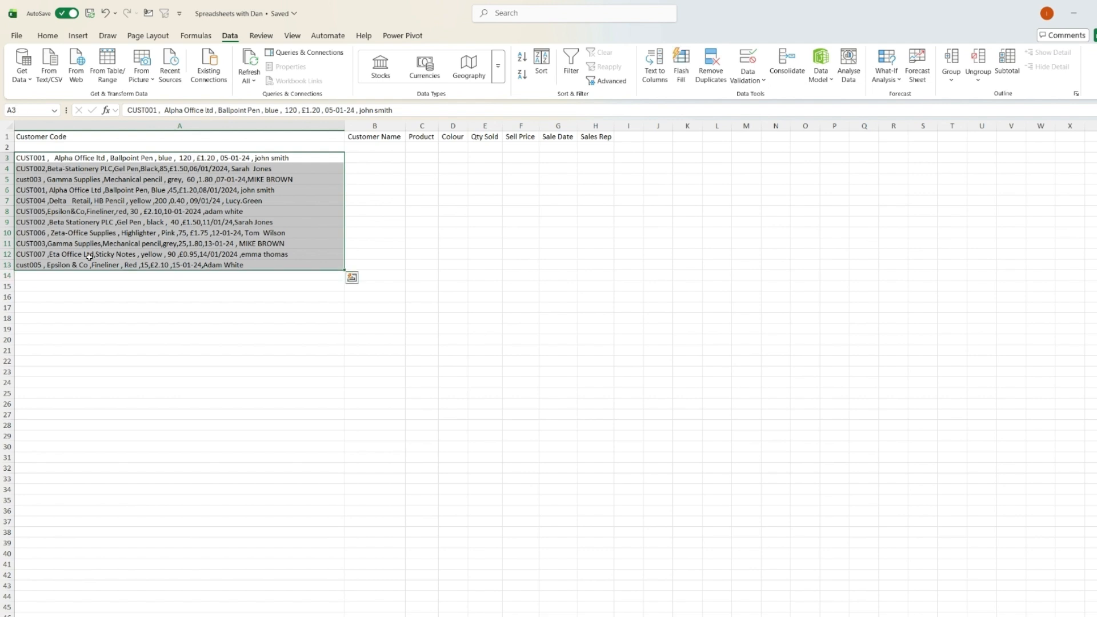
left_click(655, 66)
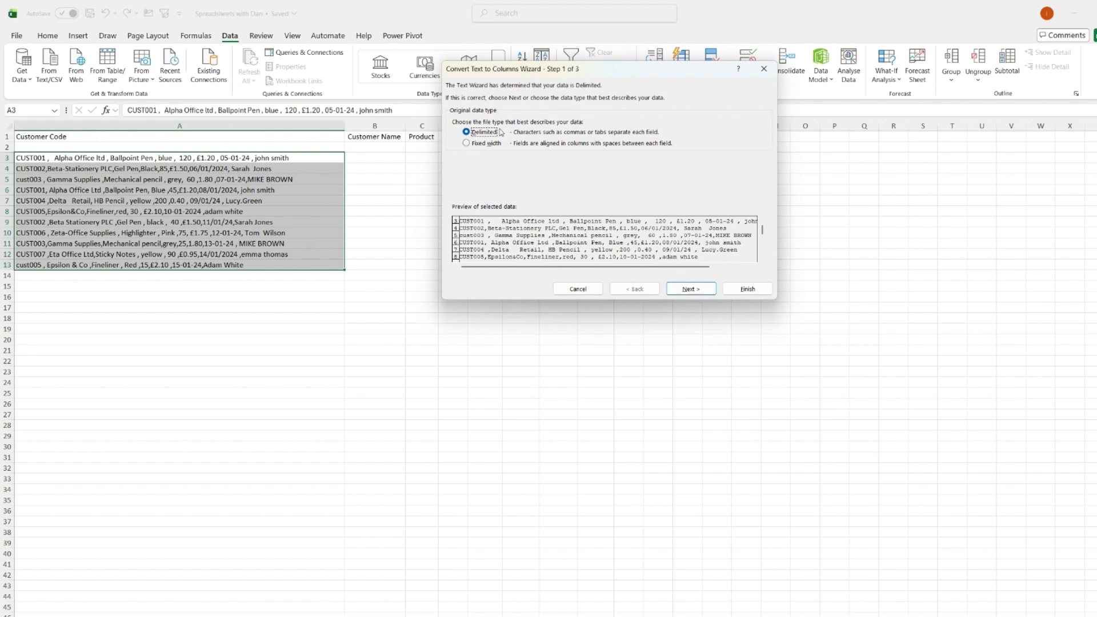
left_click(673, 289)
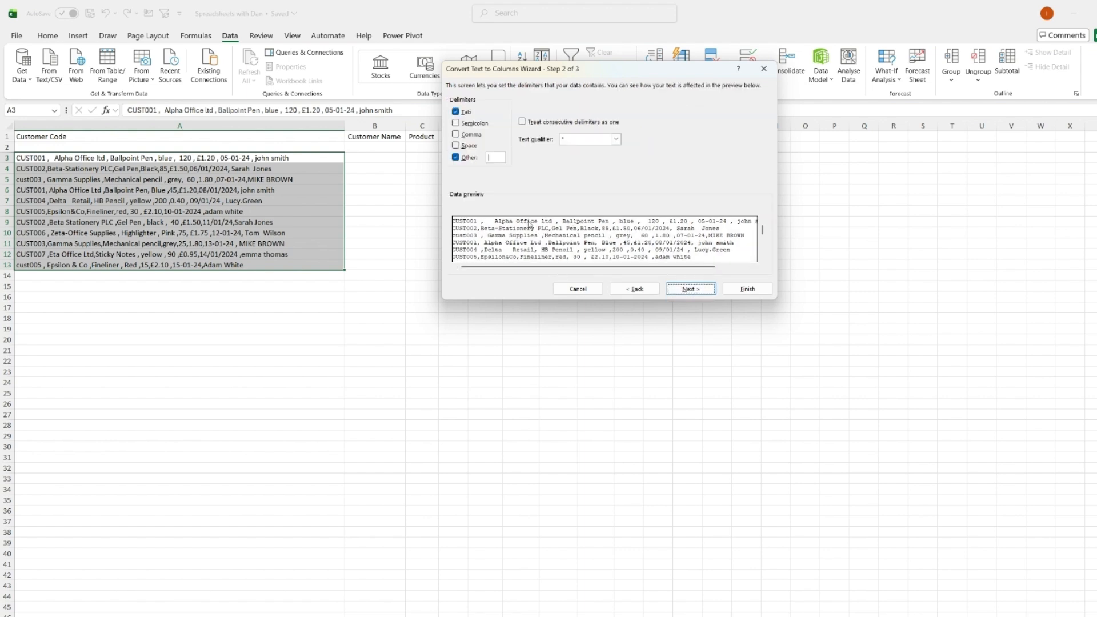
left_click(499, 160)
left_click(467, 161)
left_click(471, 135)
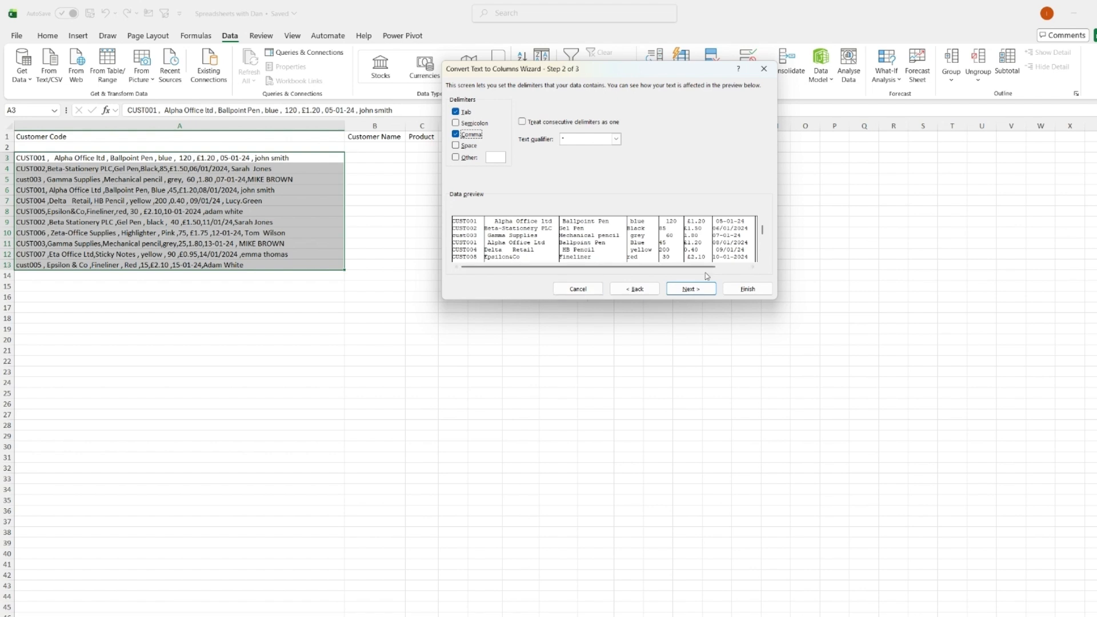
left_click(750, 295)
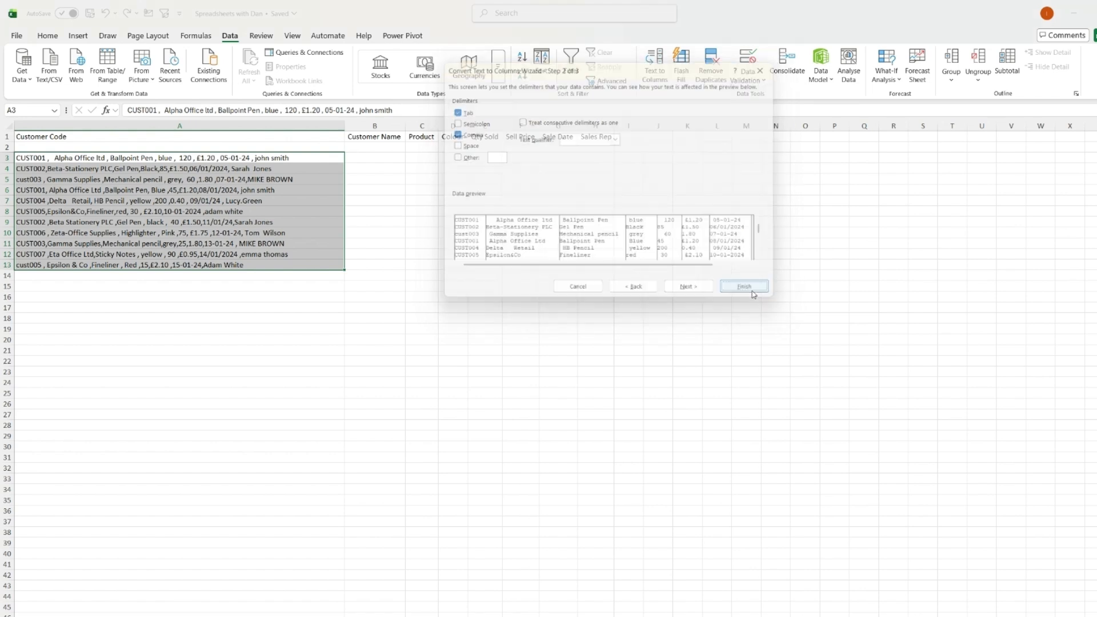
left_click(262, 203)
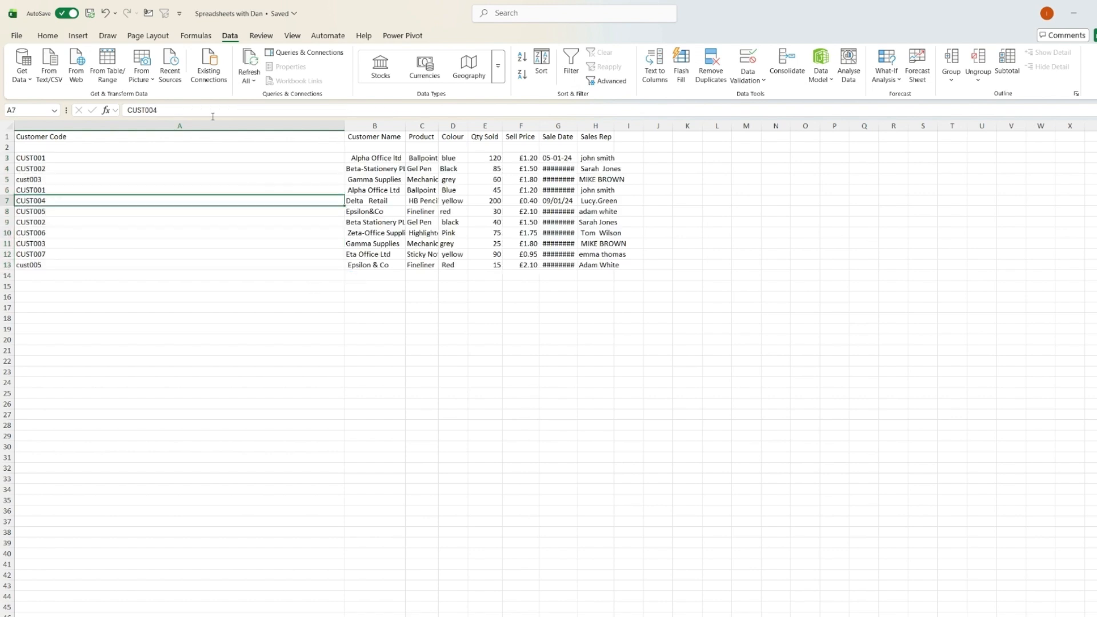
Rerun Text to Columns on column A with only the Tab delimiter selected.
left_click(224, 125)
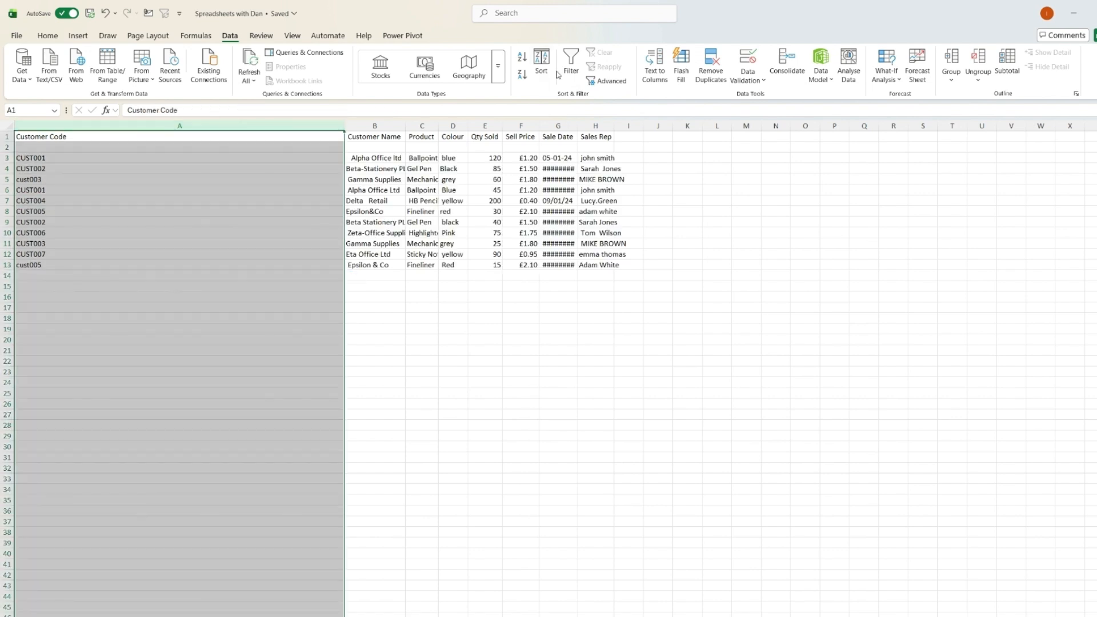
left_click(656, 62)
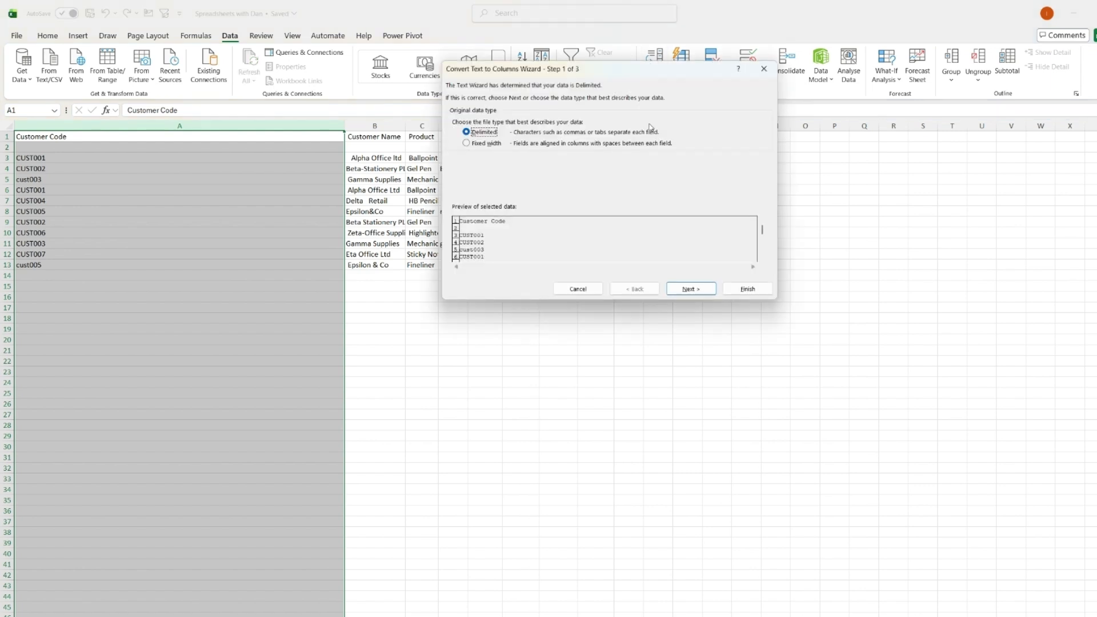
left_click(690, 289)
left_click(467, 136)
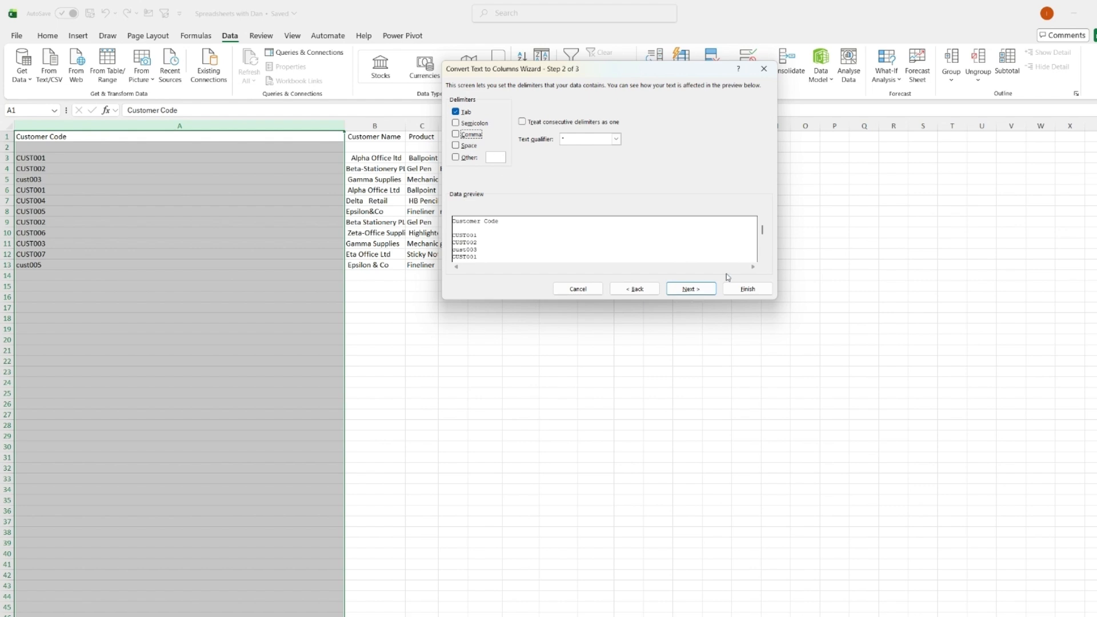
left_click(748, 289)
left_click(298, 242)
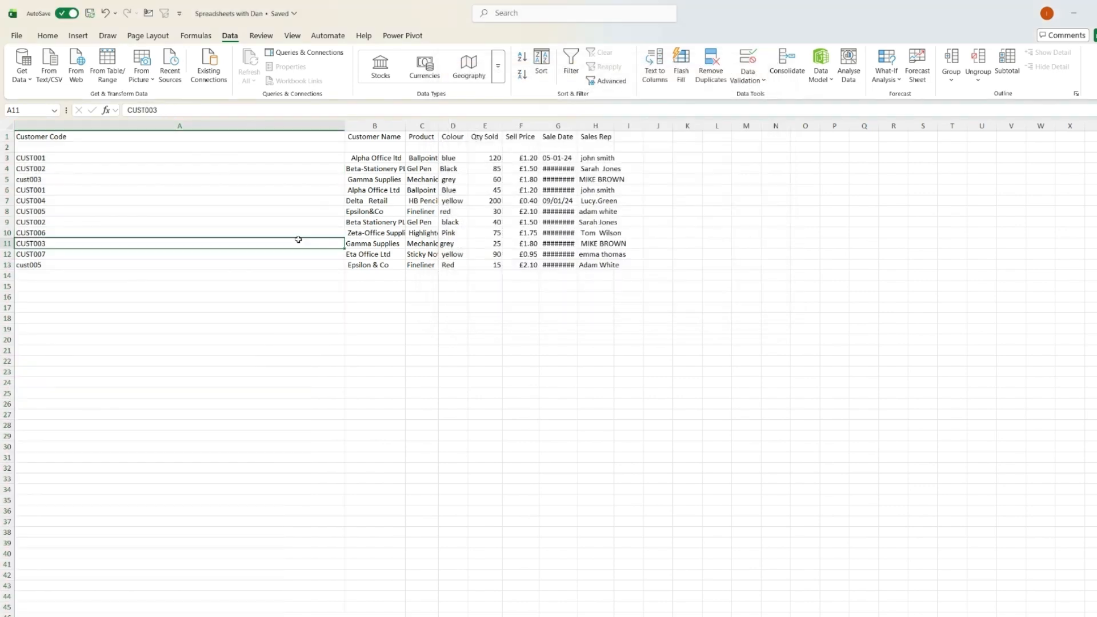
Select the whole sheet and autofit all column widths.
left_click(8, 126)
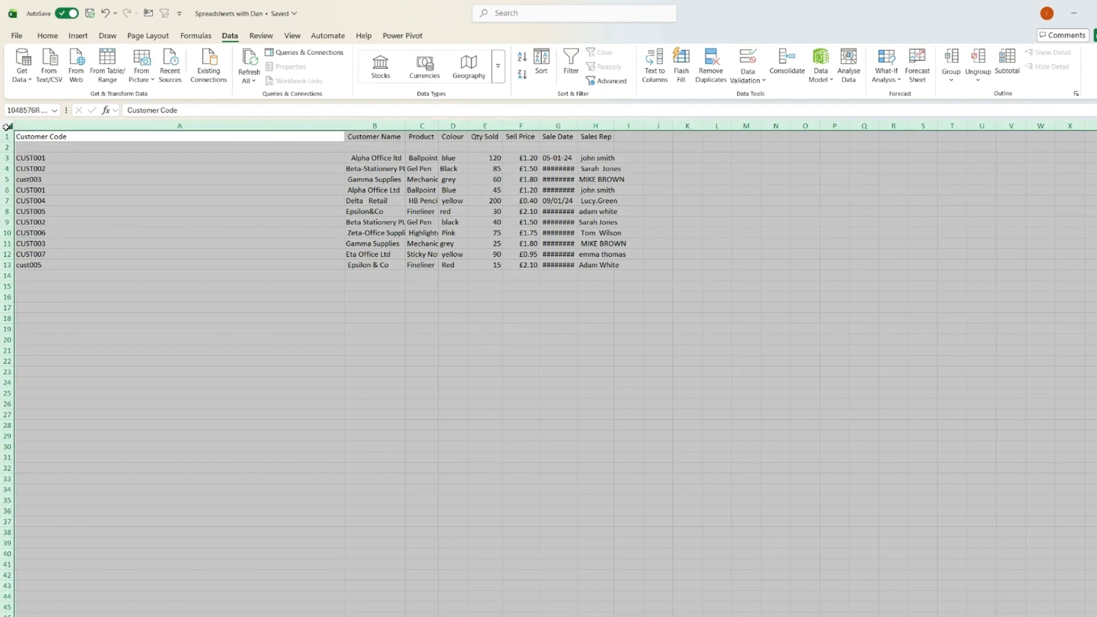
double_click(343, 124)
left_click(262, 221)
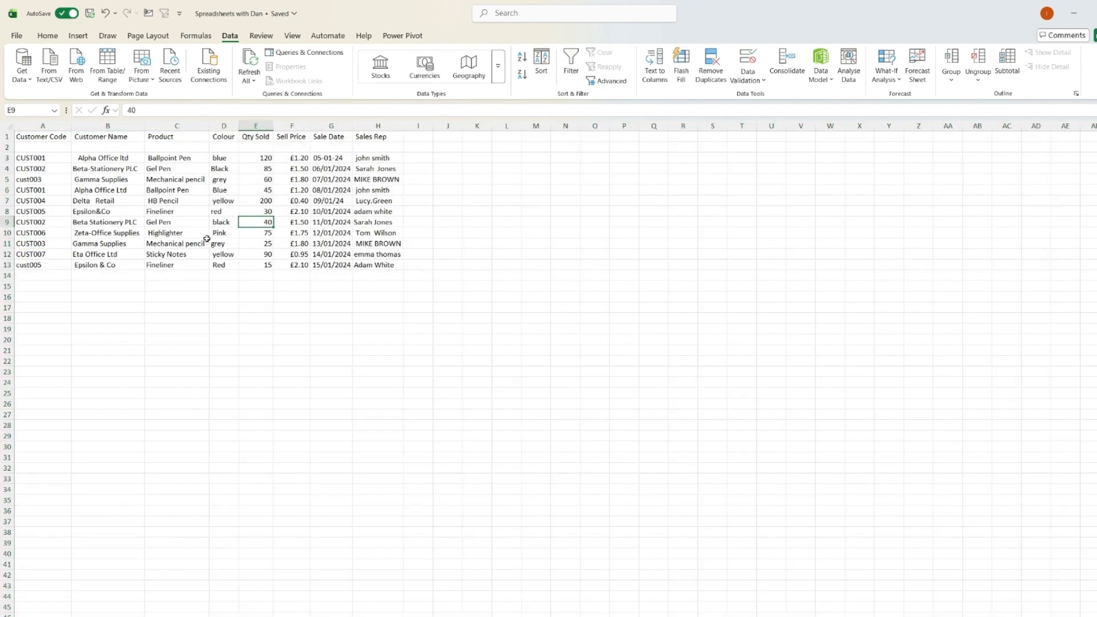
Delete the empty row 2 beneath the headers.
left_click(6, 147)
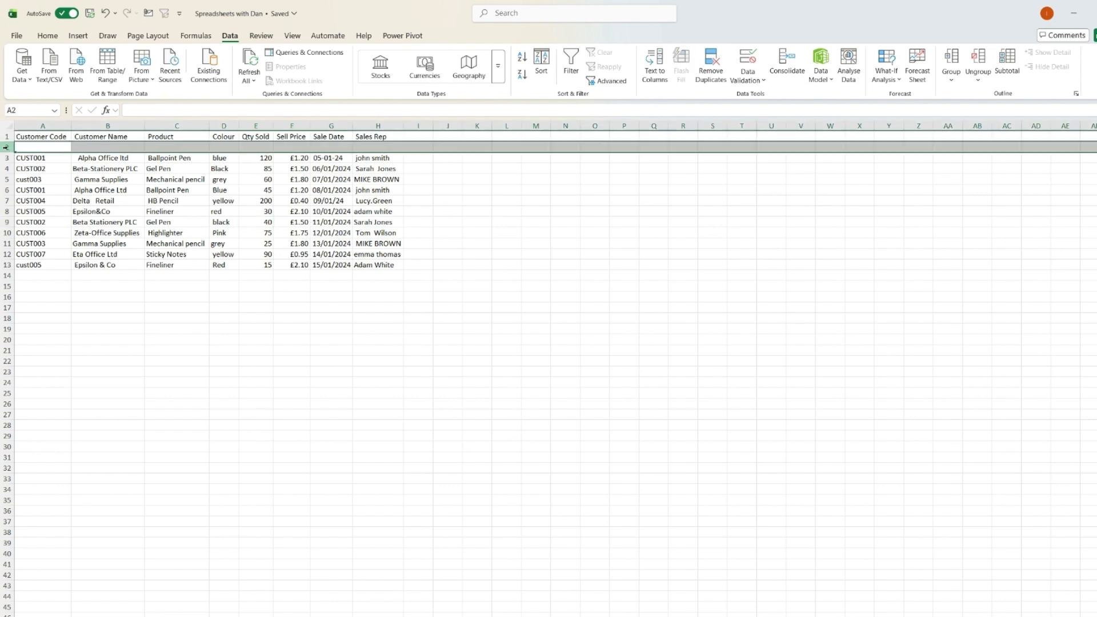
right_click(6, 147)
left_click(36, 275)
left_click(477, 243)
left_click(448, 149)
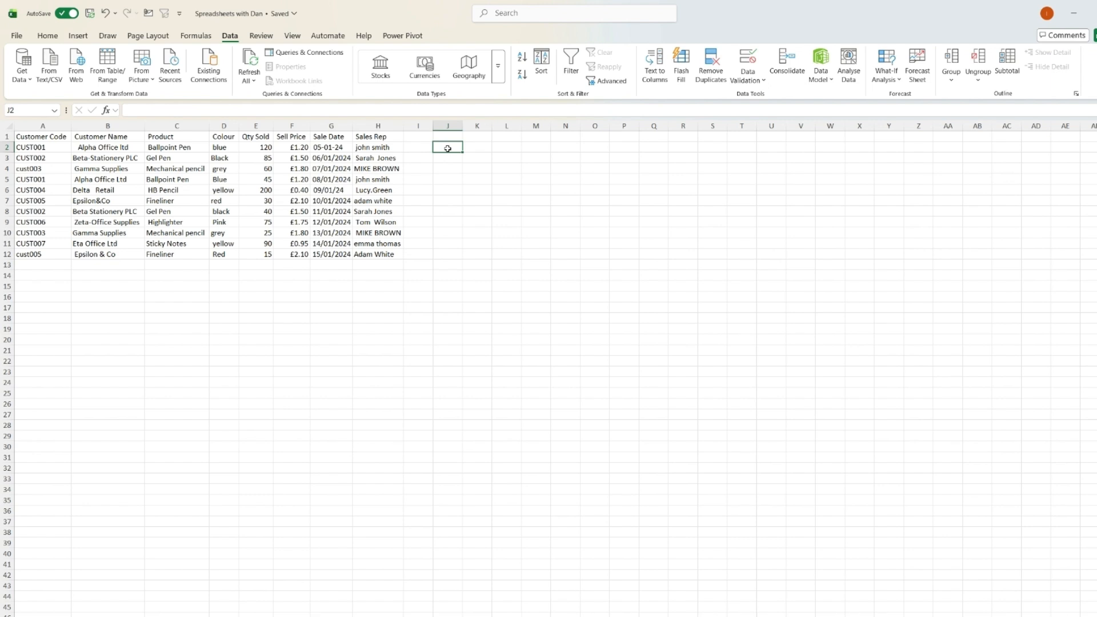
Enter a TRIM formula in J1 that cleans the Customer Code header in A1.
left_click(104, 137)
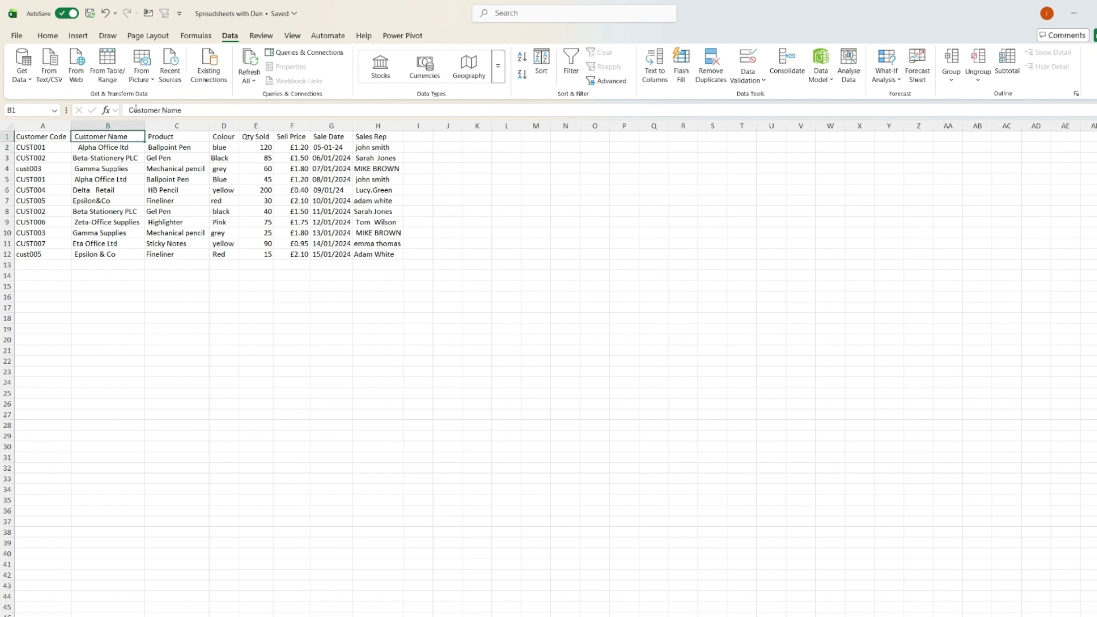
left_click(132, 110)
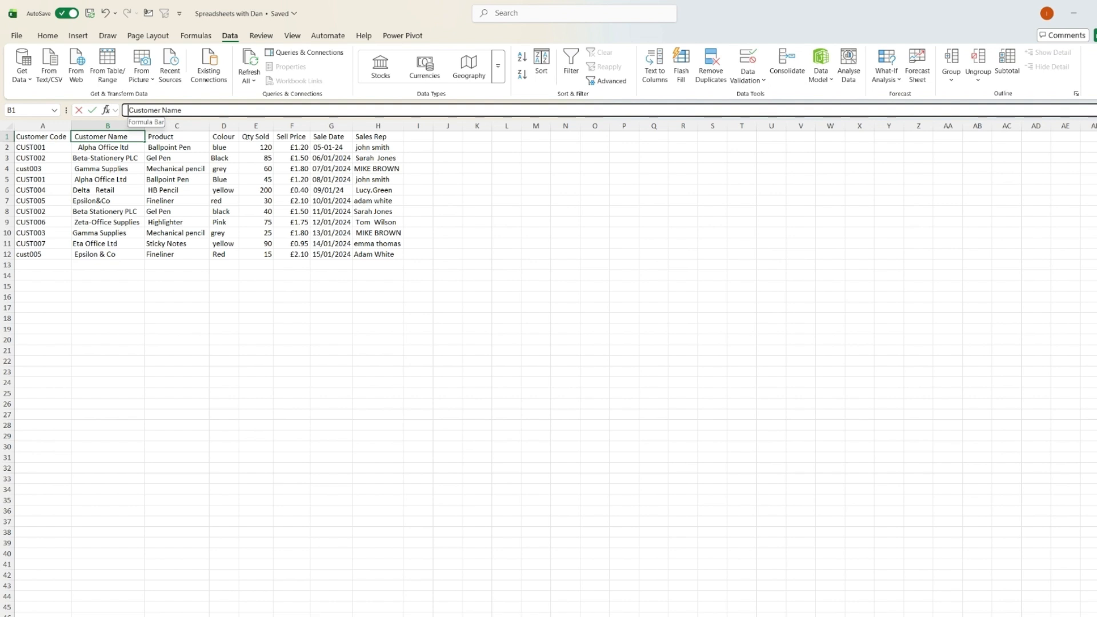
left_click(184, 139)
left_click(223, 137)
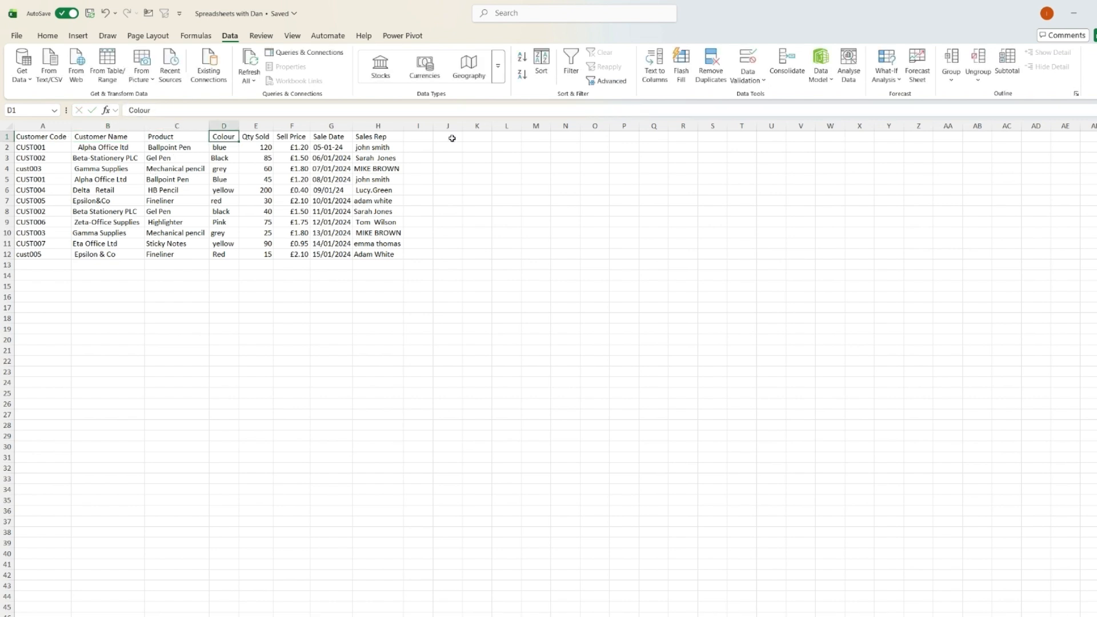
left_click(451, 138)
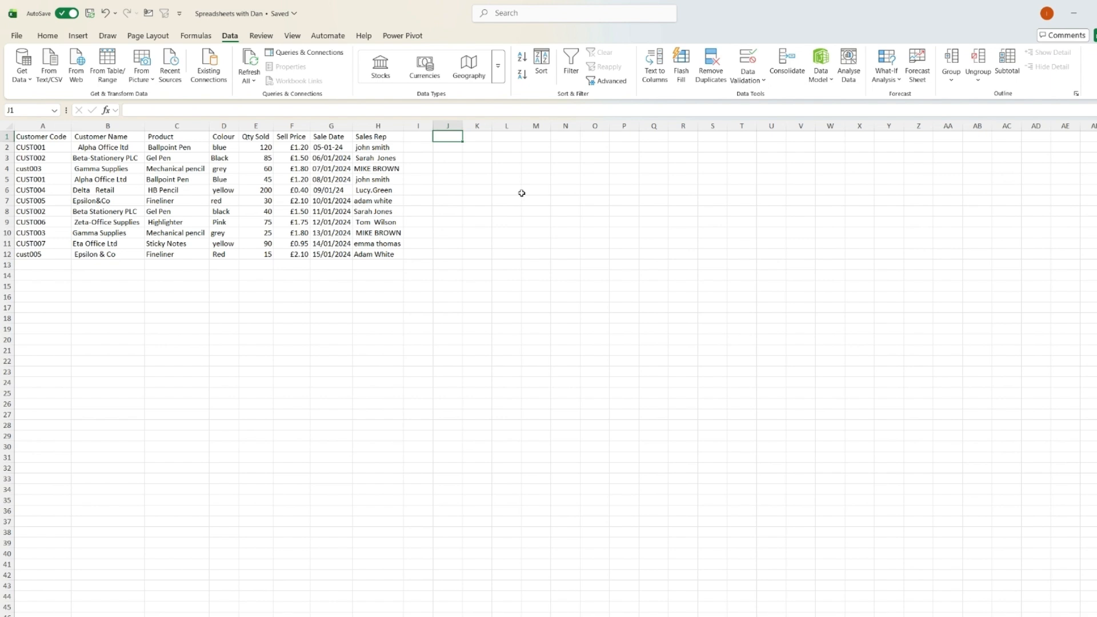
key("Left")
key("Left")
key("Right")
key("Right")
type("=trim")
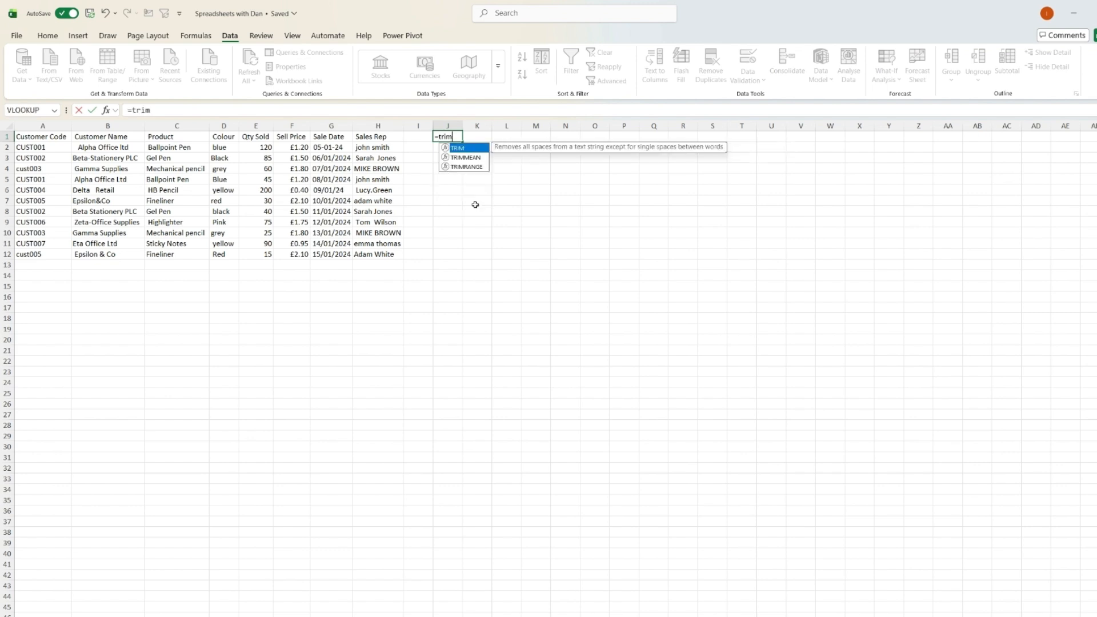
key("Tab")
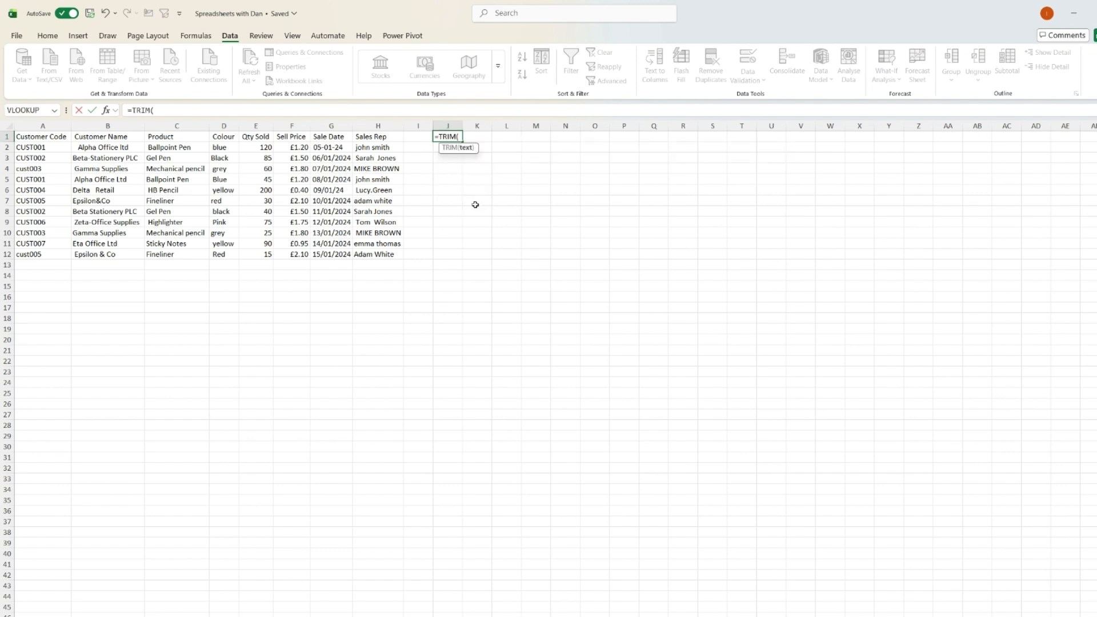
key("Left")
key("Left")
key("Left")
key("Left")
key("Left")
key("Left")
key("Left")
key("Left")
key("Left")
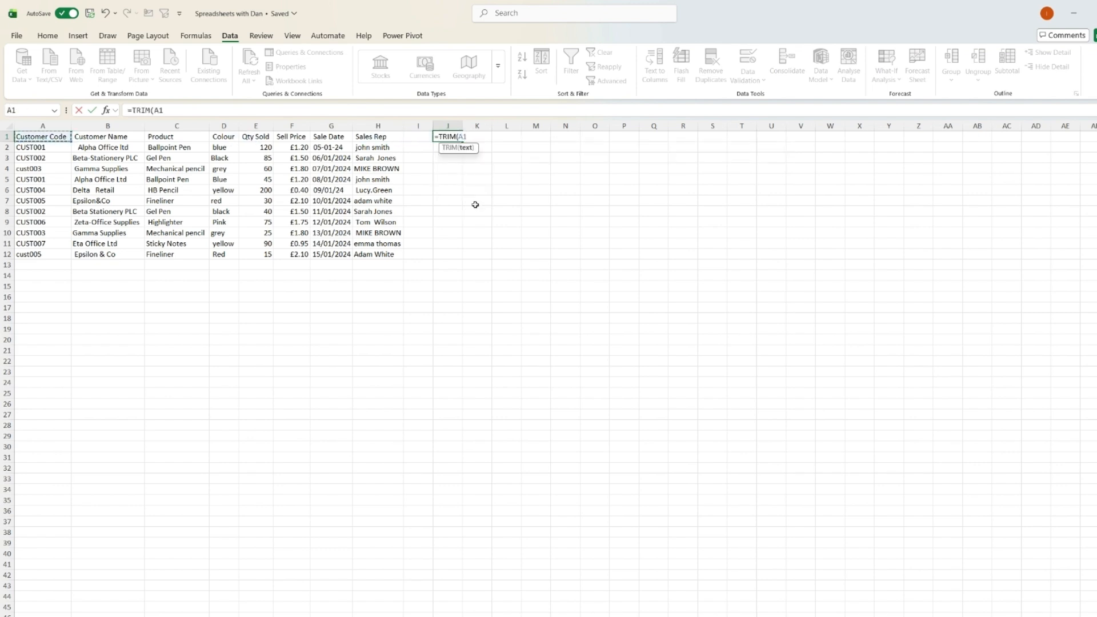
key("Return")
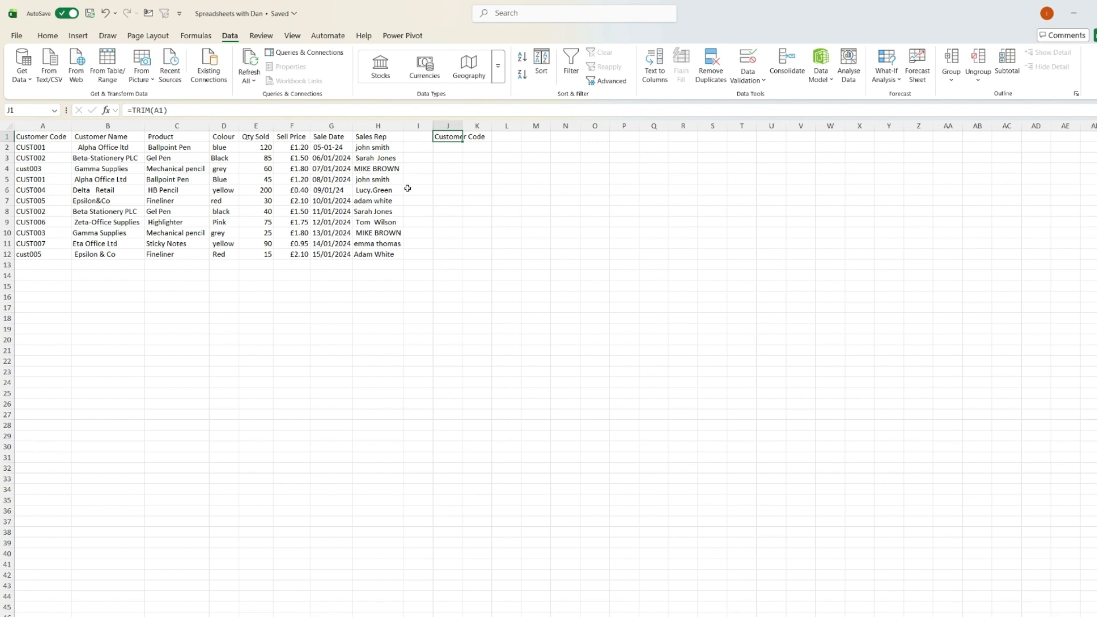
Copy the J1 TRIM formula across the header cells K1 to R1.
key("ctrl+c")
key("Right")
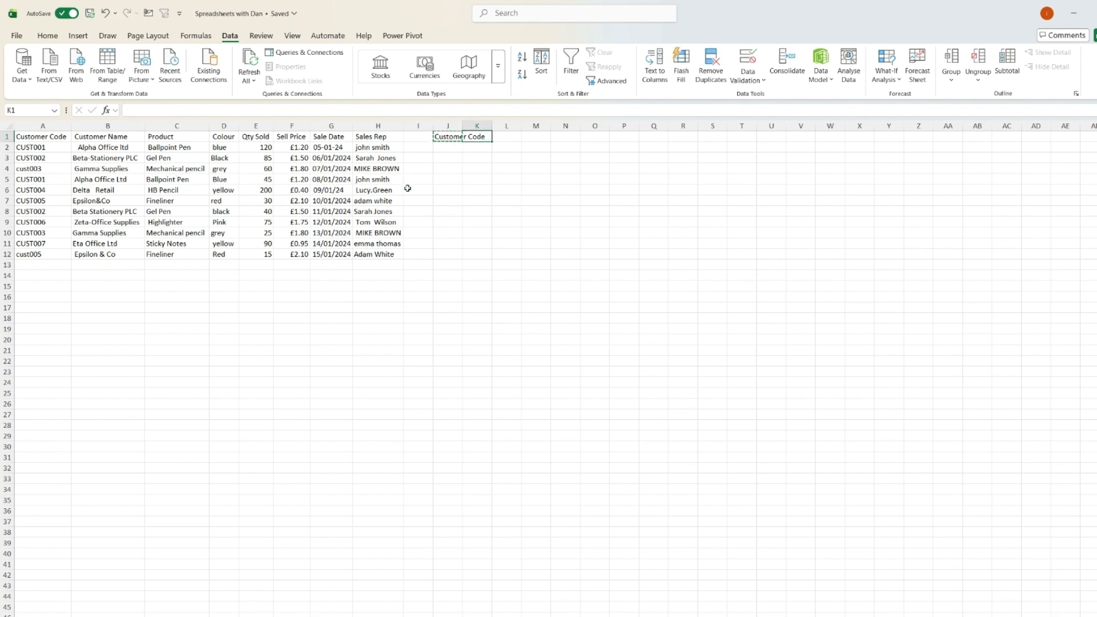
key("shift+Right")
key("shift+Right")
key("shift+Right")
key("shift+Right")
key("shift+Right")
key("shift+Right")
key("shift+Right")
key("shift+Right")
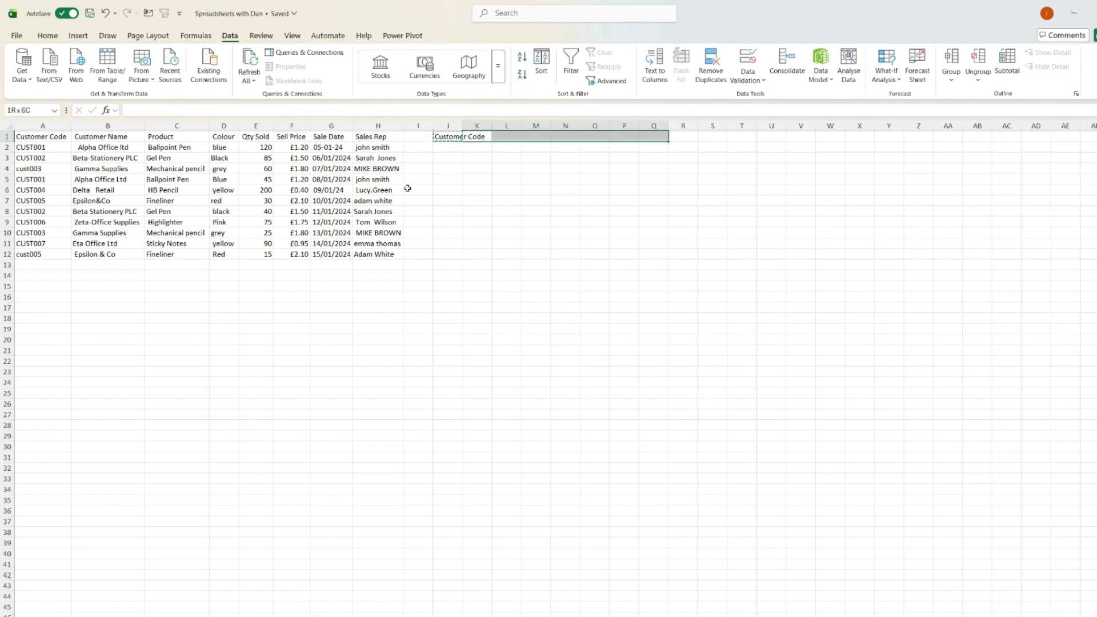
key("Return")
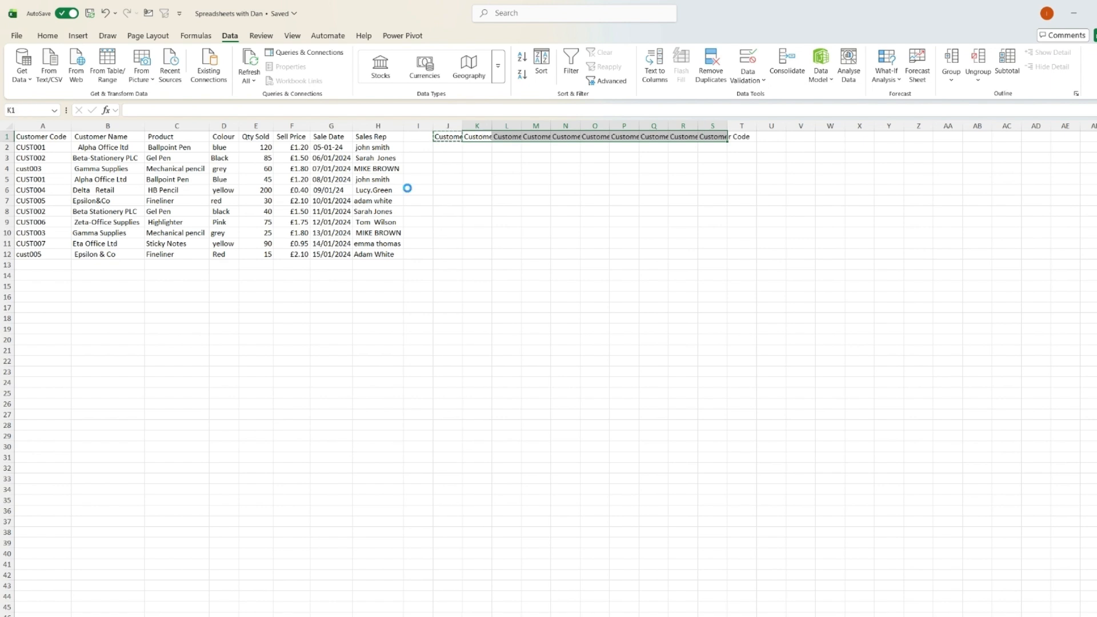
key("Right")
key("Right")
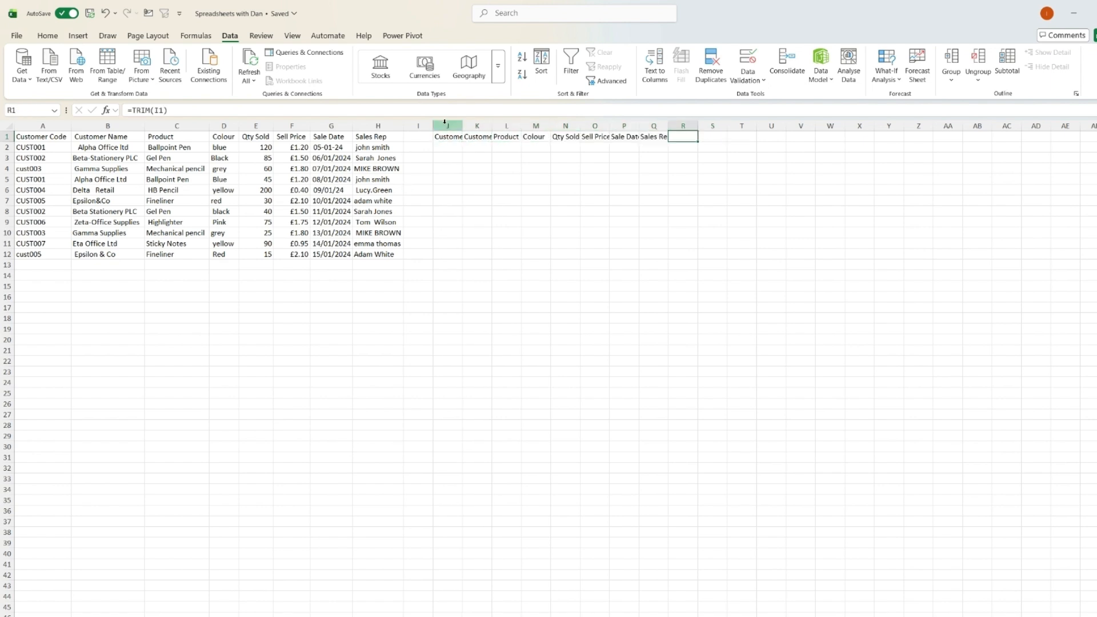
Autofit the widths of columns J through Q.
left_click_drag(447, 125, 645, 123)
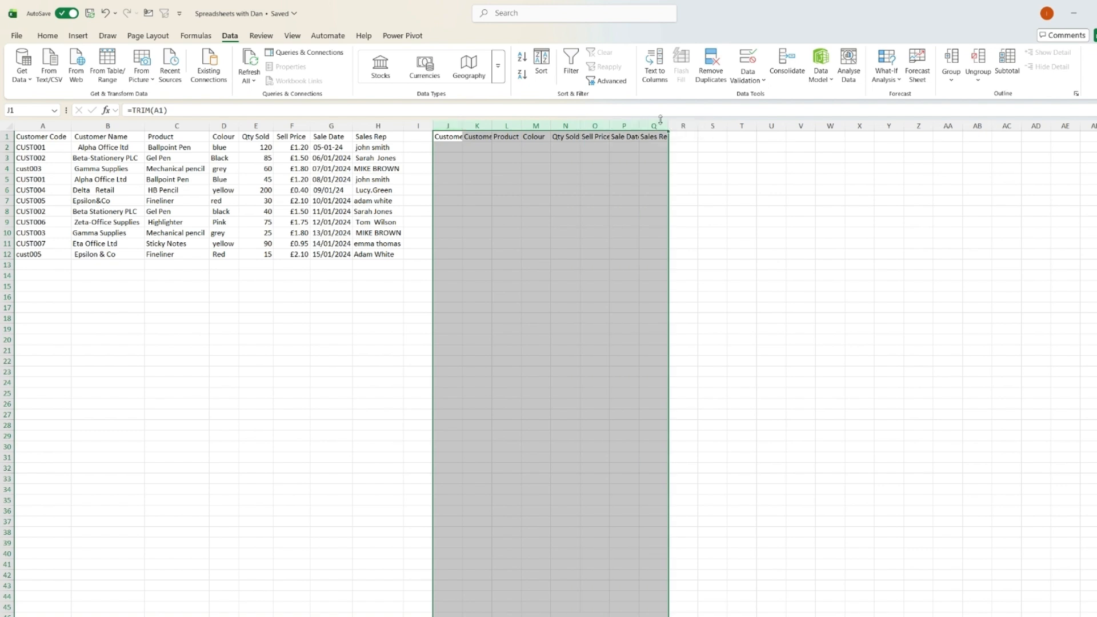
left_click(546, 179)
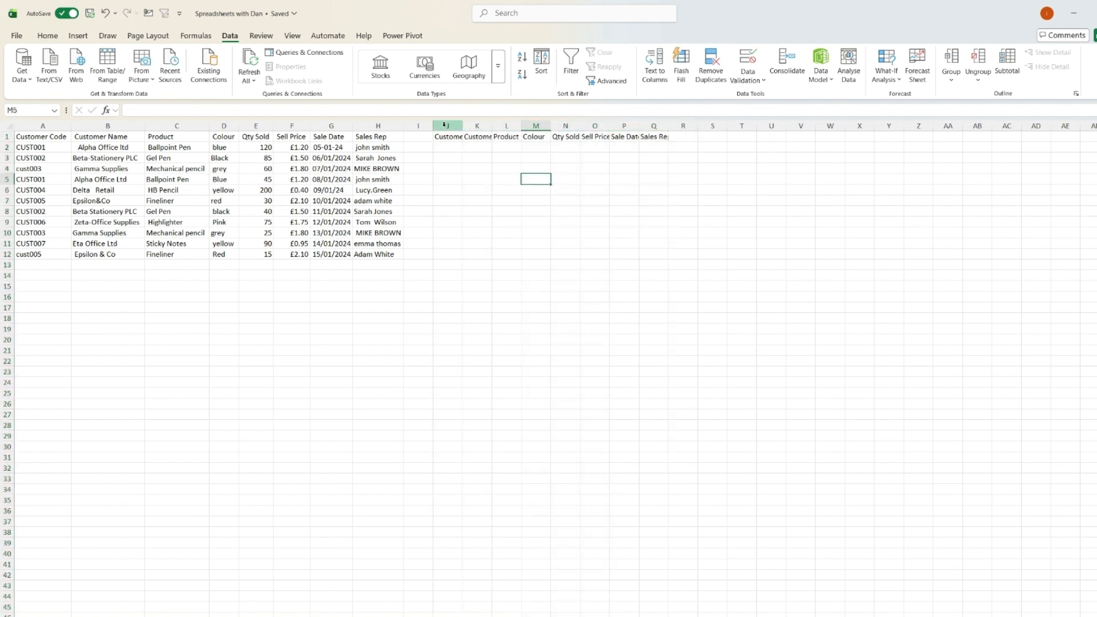
left_click_drag(444, 126, 666, 124)
double_click(670, 124)
left_click(620, 171)
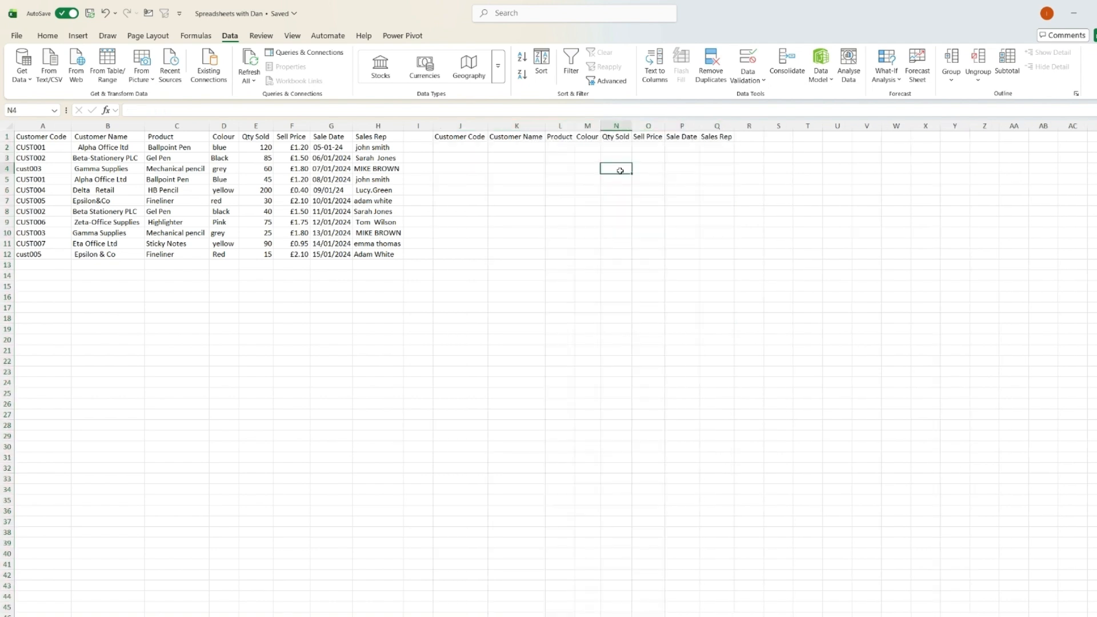
Check the TRIM formulas in the new header cells against the original headers.
left_click(475, 138)
key("Right")
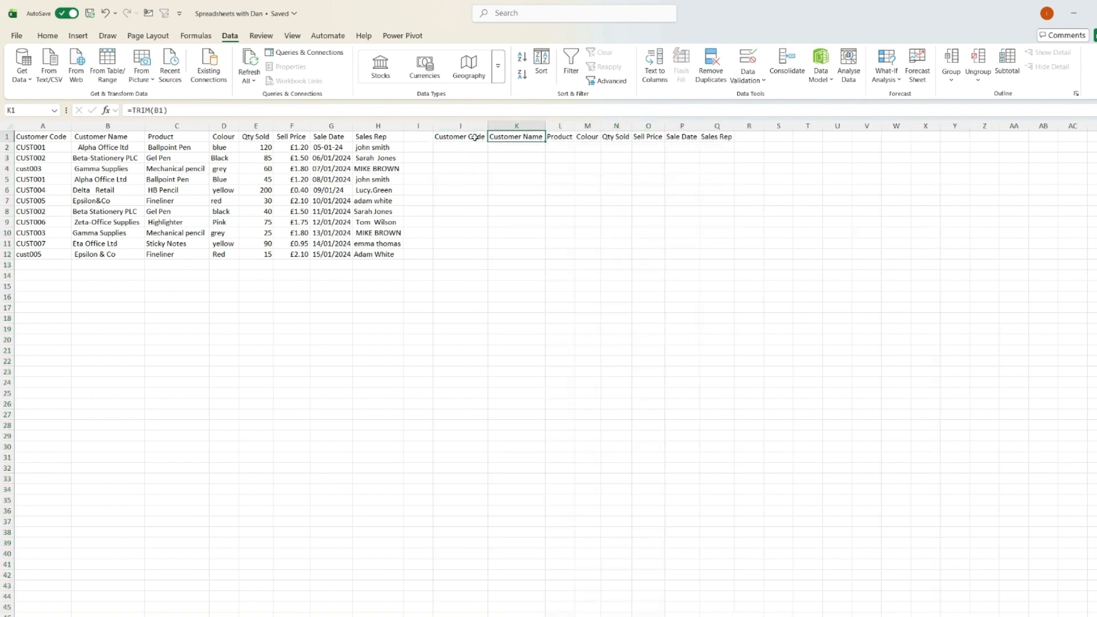
key("Right")
key("Right")
key("Right")
key("Right")
key("Right")
key("Right")
key("Left")
key("Left")
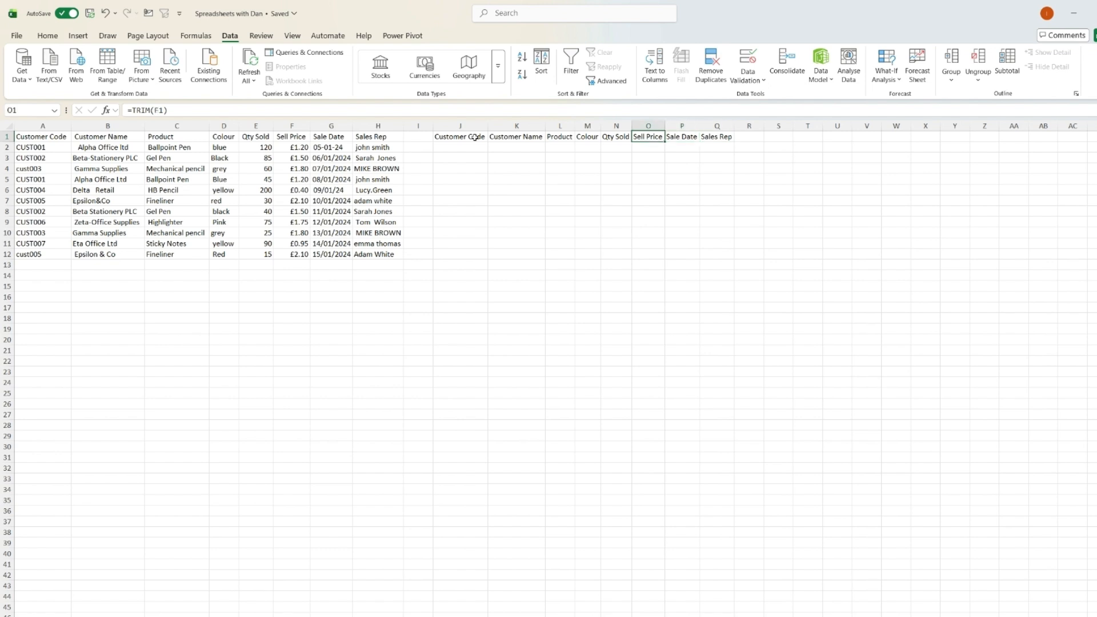
key("Left")
key("Left")
key("Left")
key("Left")
key("Left")
key("Left")
key("Left")
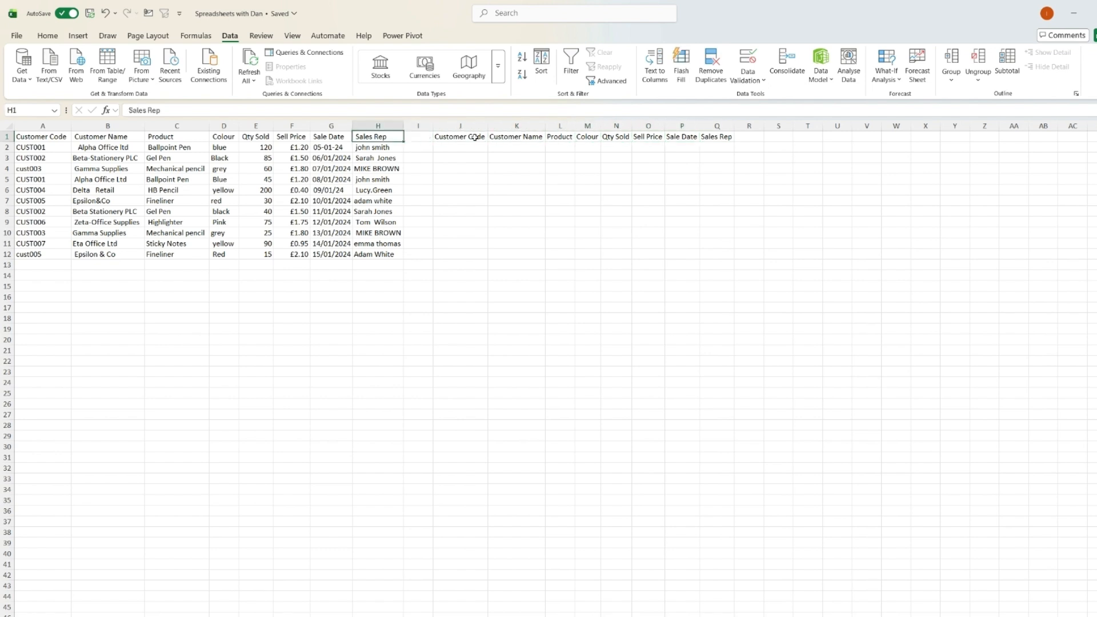
key("Right")
key("Right")
key("Right")
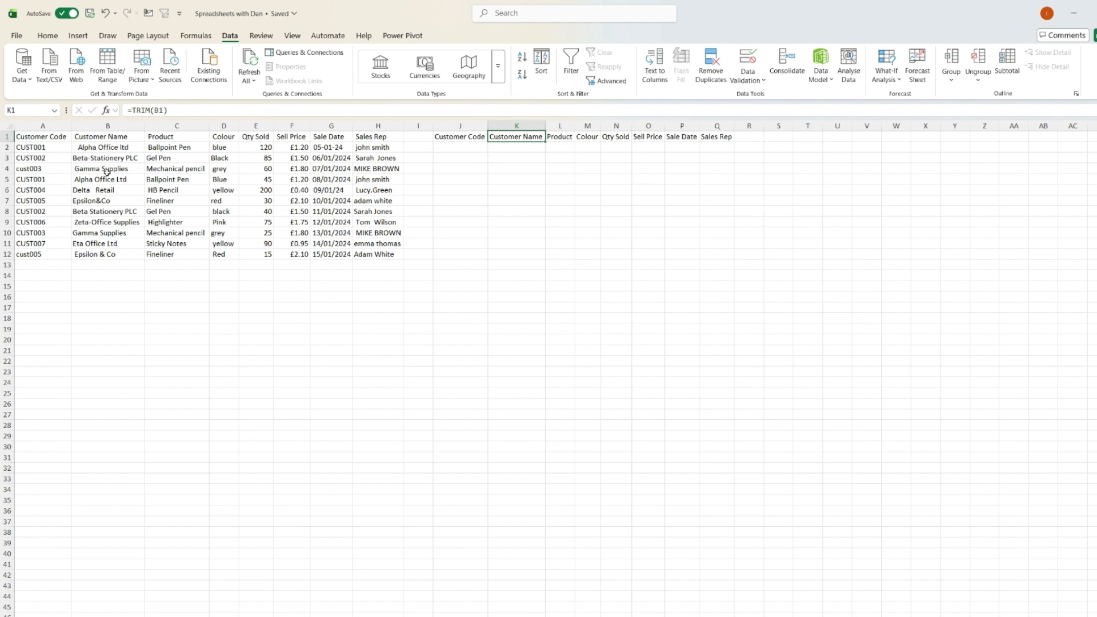
Paste the TRIM formula into J2 so it cleans cell A2.
left_click(466, 147)
type("=TRIM(A2)")
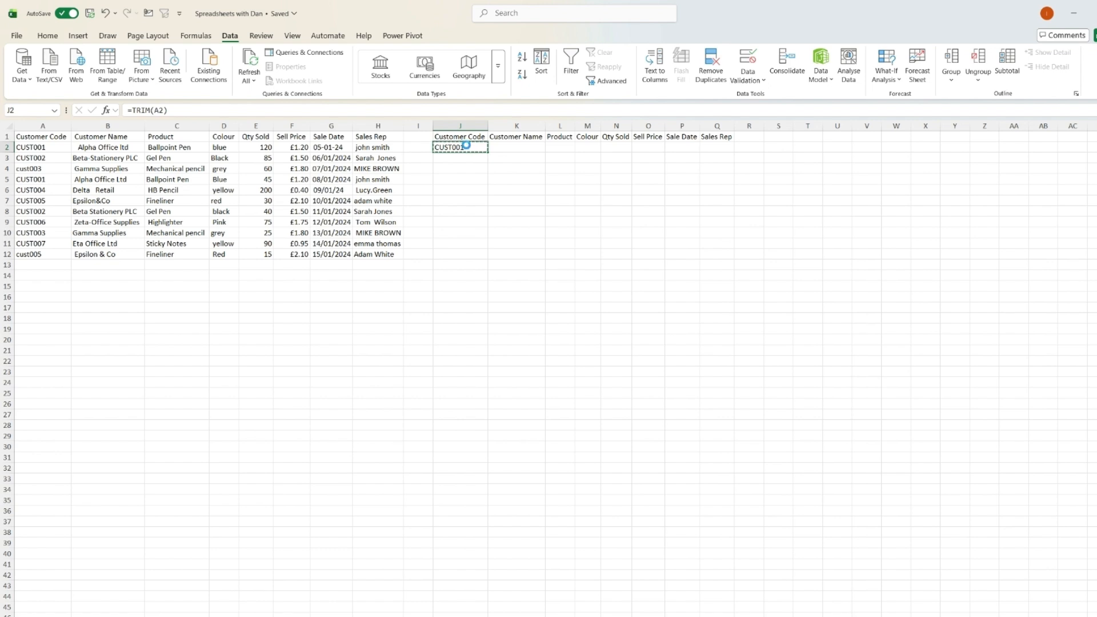
key("shift+Right")
key("shift+Right")
key("shift+Right")
key("shift+Right")
key("shift+Right")
key("shift+Right")
key("shift+Right")
key("shift+Down")
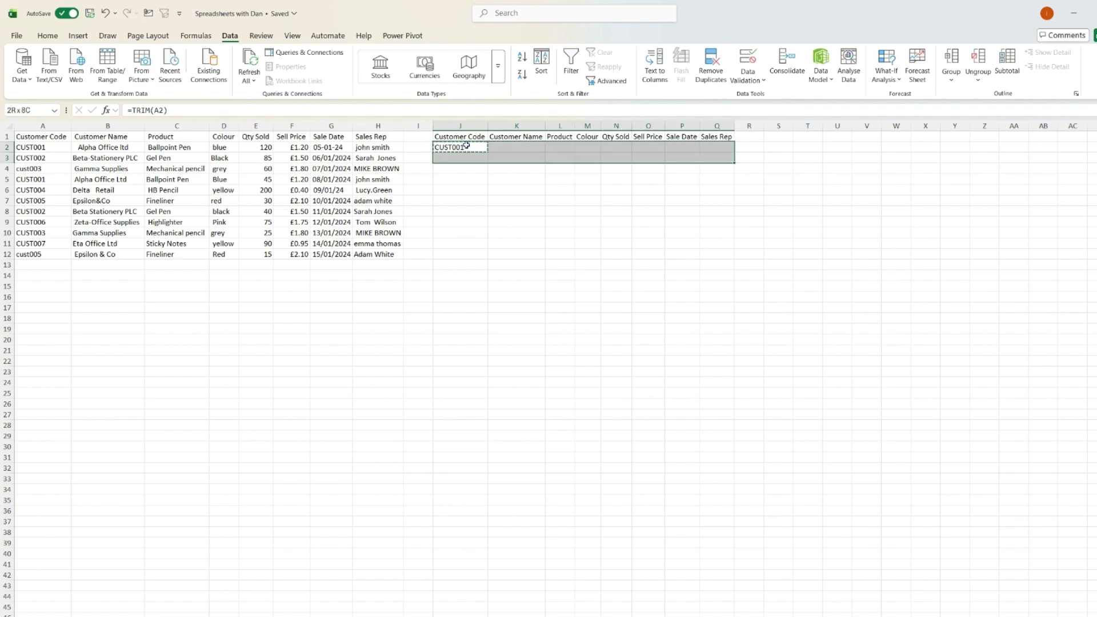
key("shift+Down")
key("shift+Down")
key("shift+Down")
key("shift+Down")
key("shift+Down")
key("shift+Down")
key("shift+Down")
key("shift+Down")
key("shift+Down")
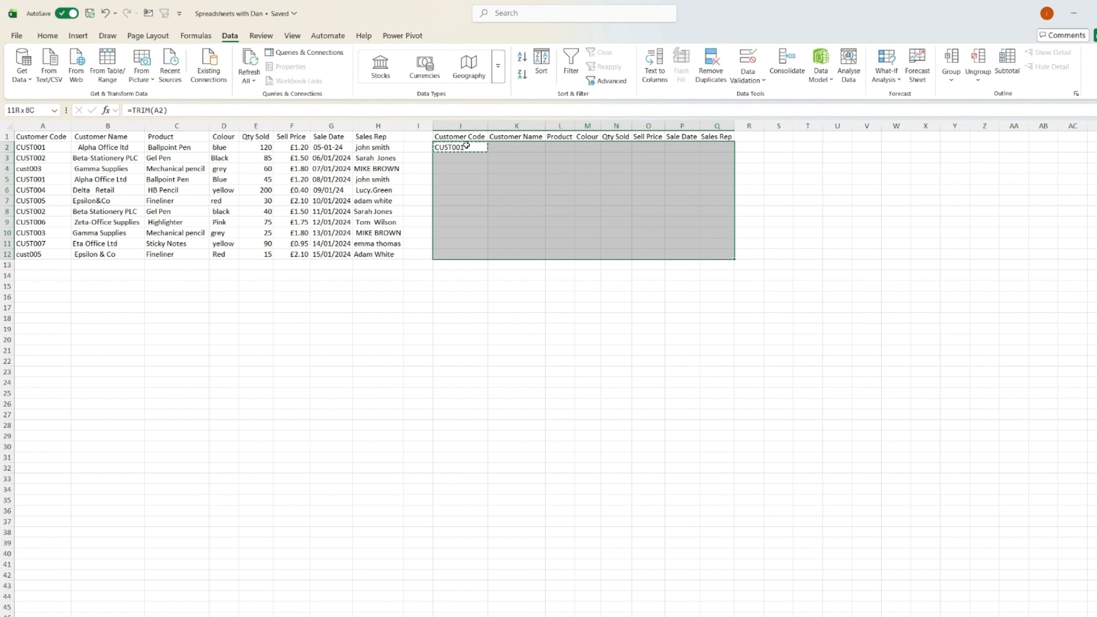
left_click(466, 145)
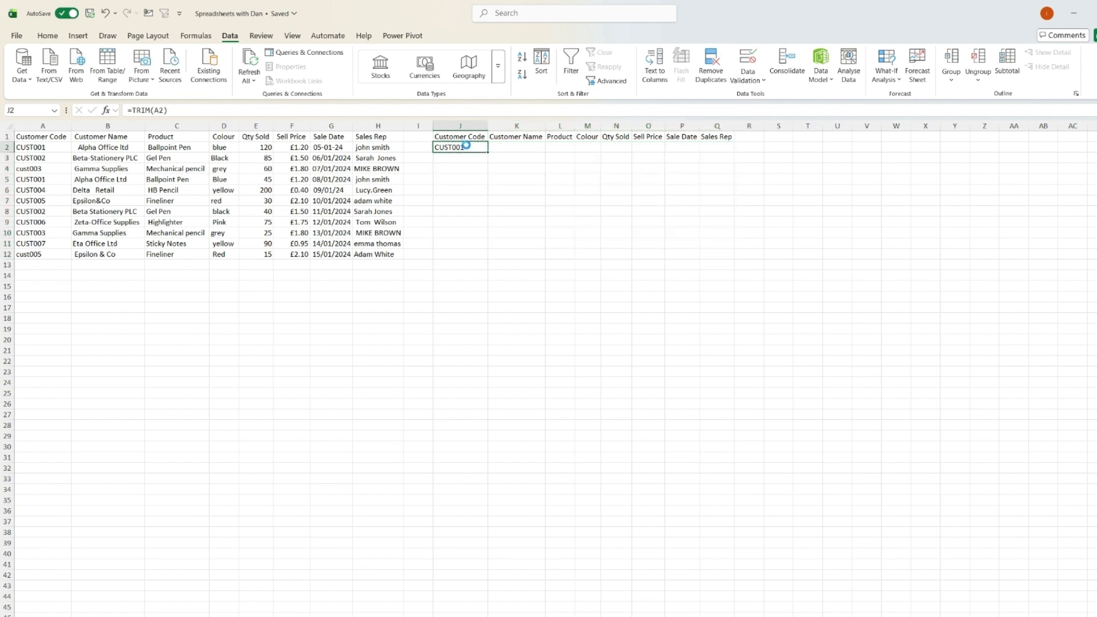
Paste the TRIM formula across the whole data range J2:Q12.
key("shift+Right")
key("shift+Right")
key("shift+Right")
key("shift+Right")
key("shift+Right")
key("shift+Right")
key("shift+Right")
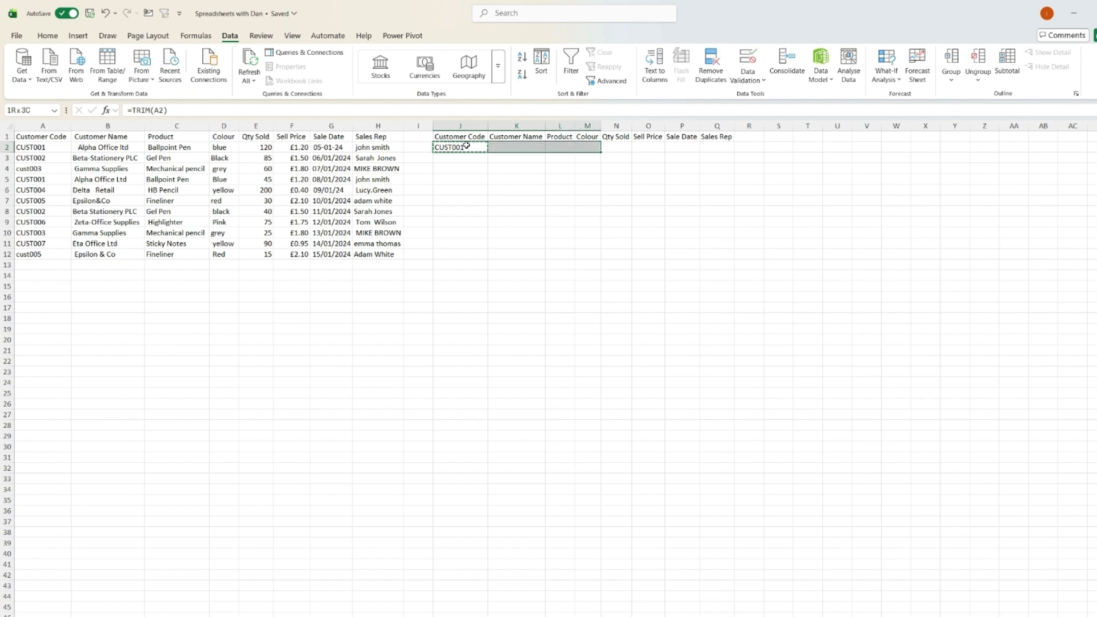
key("shift+Down")
key("shift+Down")
key("shift+Down")
key("shift+Down")
key("shift+Down")
key("shift+Down")
key("shift+Down")
key("shift+Down")
key("shift+Down")
key("shift+Down")
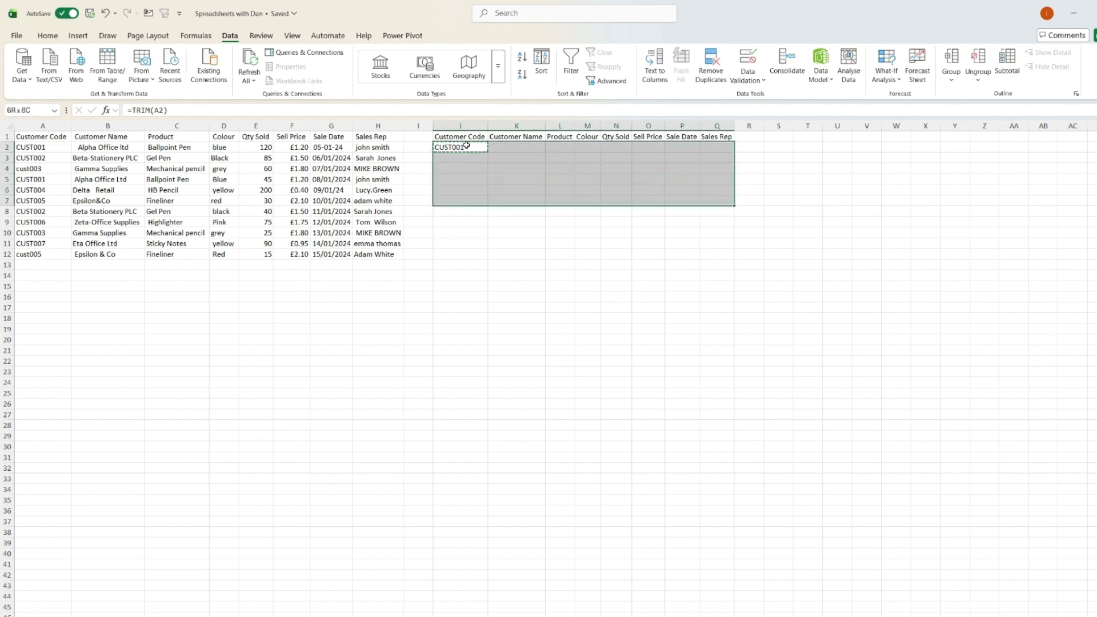
key("ctrl+v")
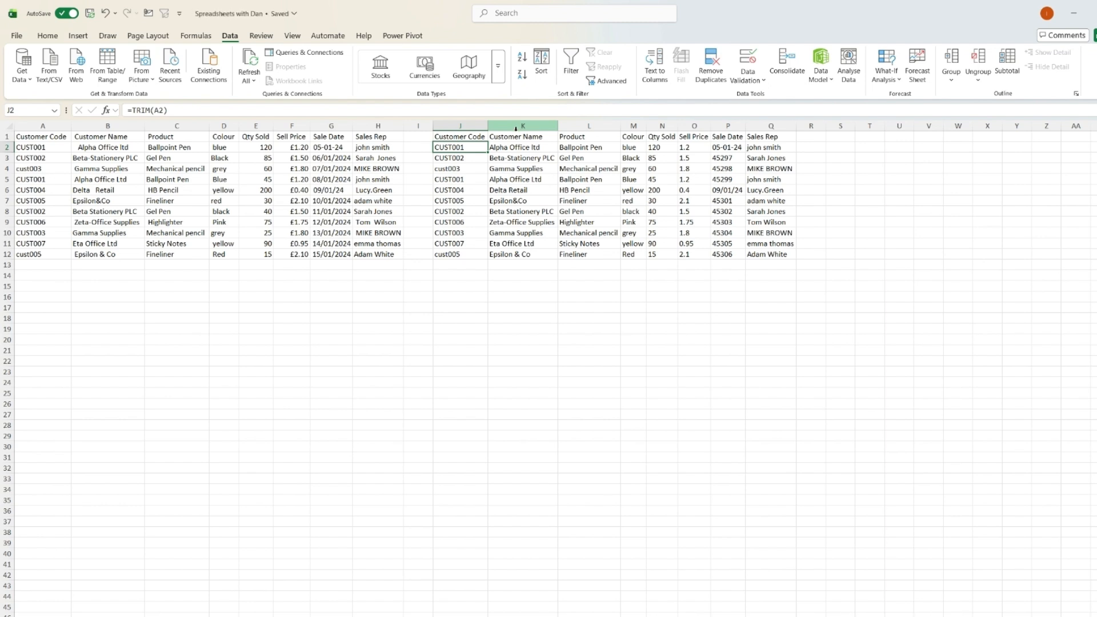
Clear the trimmed Qty Sold, Sell Price and Sale Date cells in N2:P12.
left_click_drag(666, 146, 727, 256)
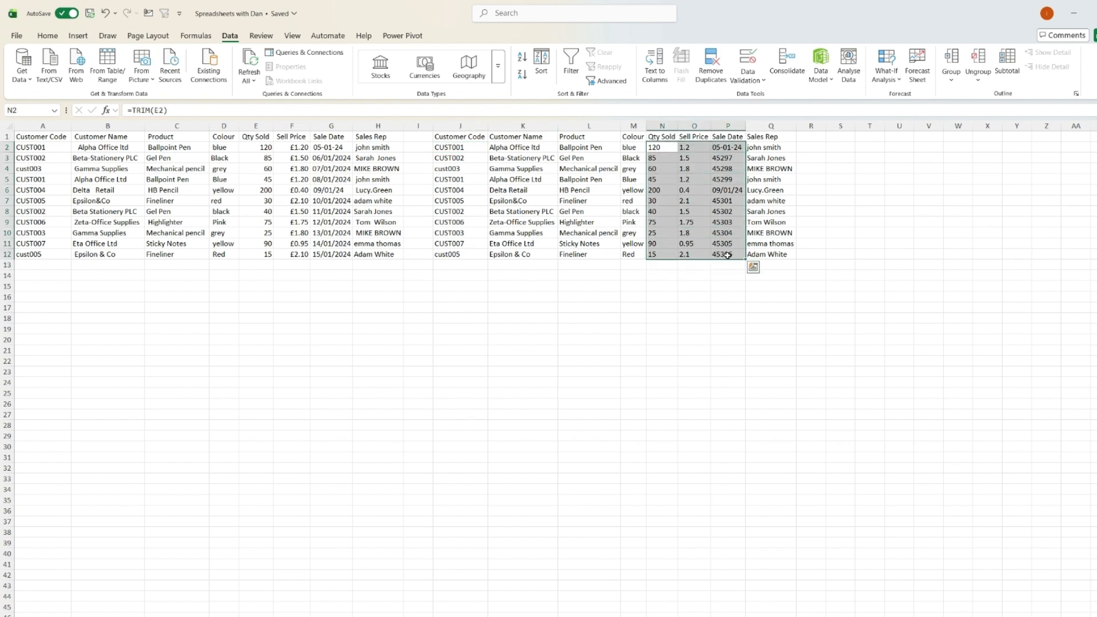
key("Delete")
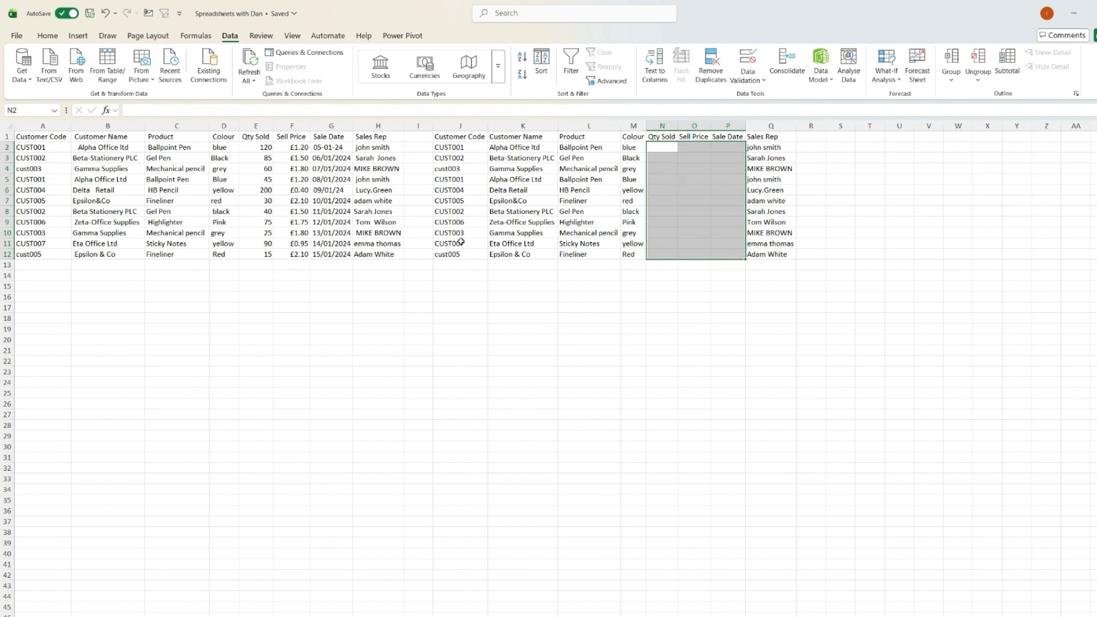
Wrap J2's formula in UPPER so it reads =UPPER(TRIM(A2)).
left_click(435, 147)
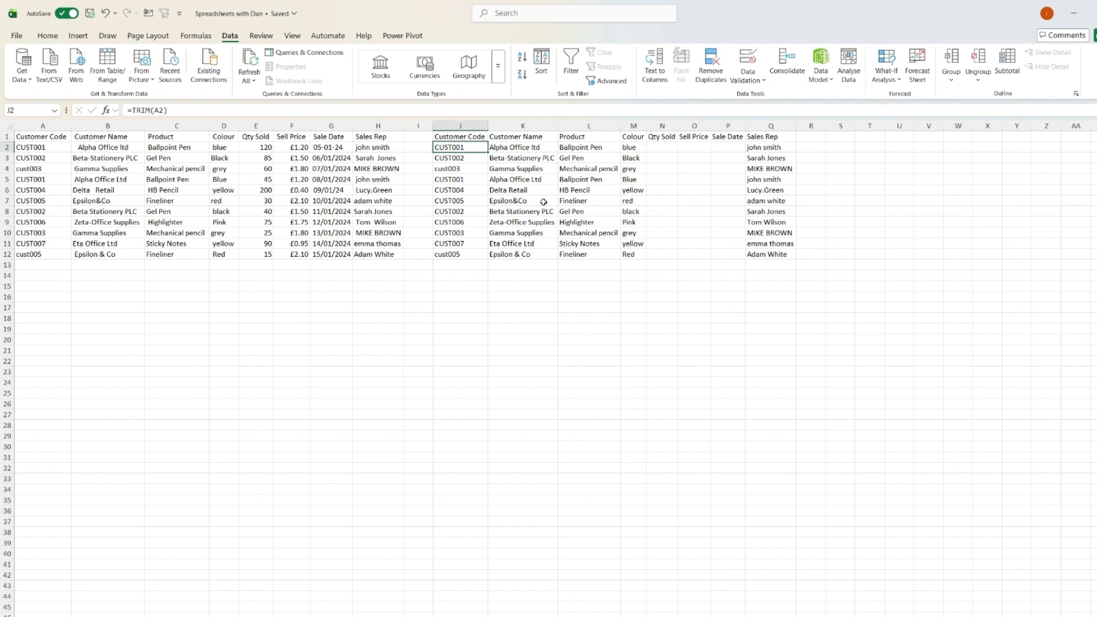
left_click(131, 110)
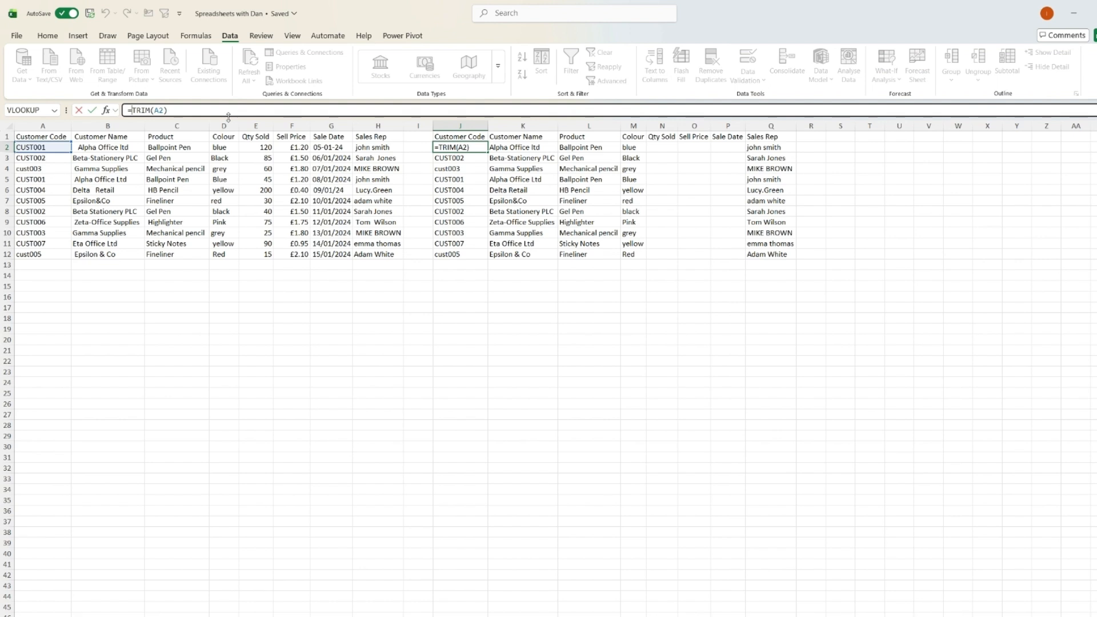
type("upp")
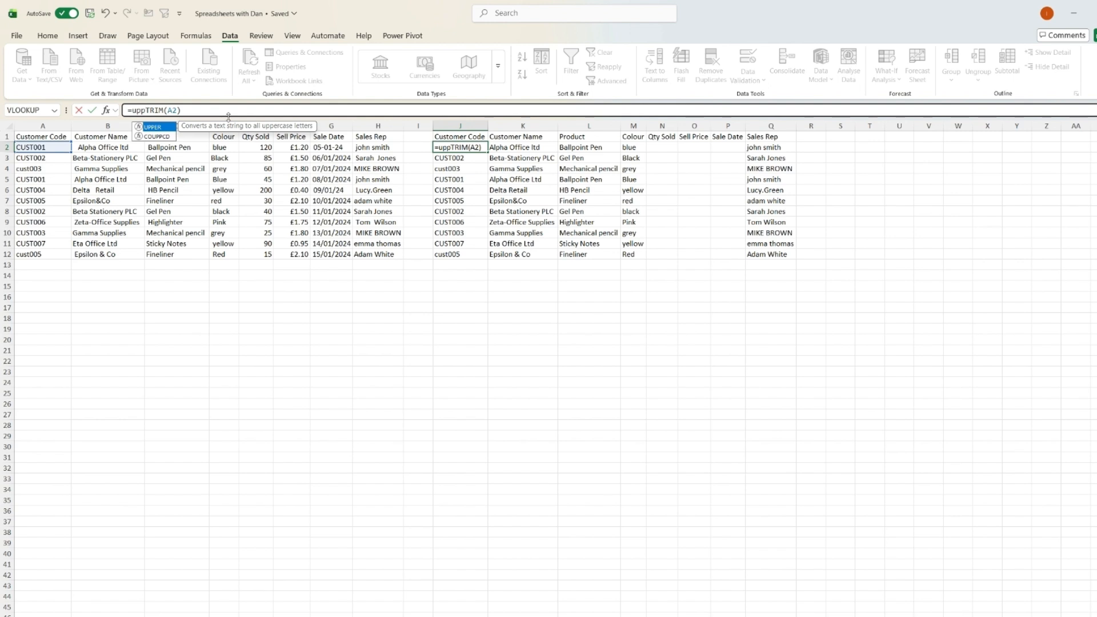
key("Tab")
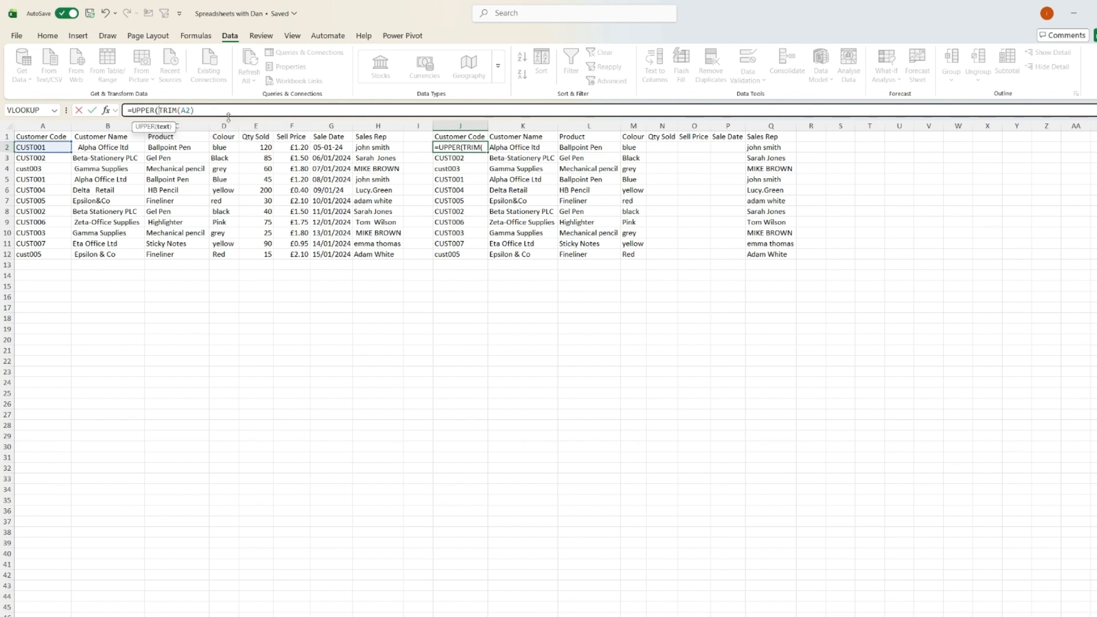
left_click(230, 114)
type(")")
key("Return")
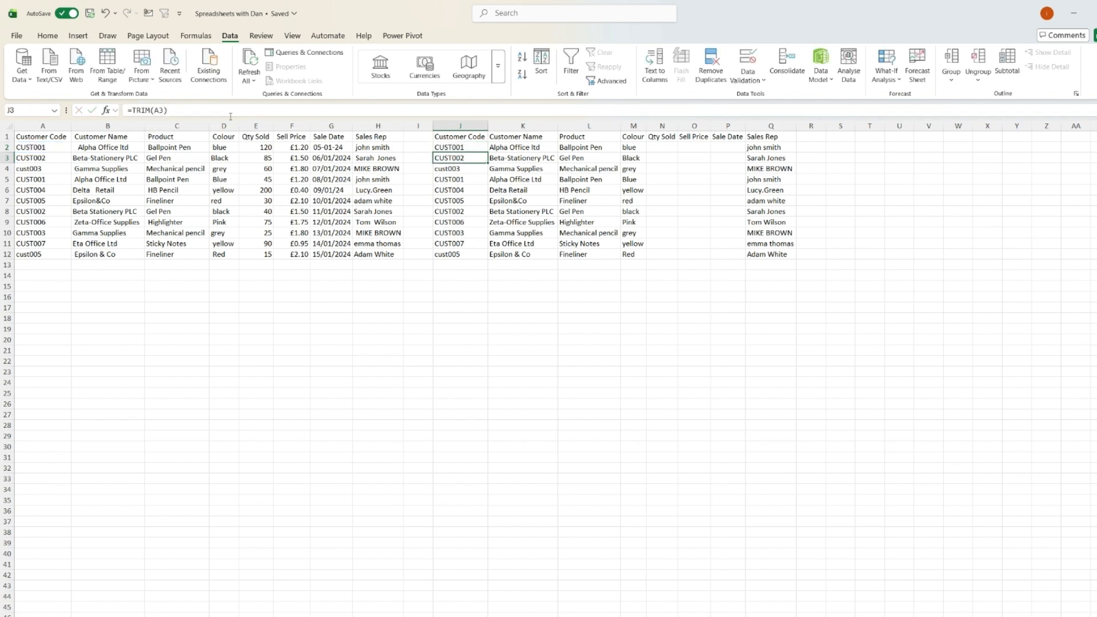
Fill the UPPER(TRIM) formula down the Customer Code column from J2 to J12.
left_click_drag(466, 148, 473, 254)
key("ctrl+d")
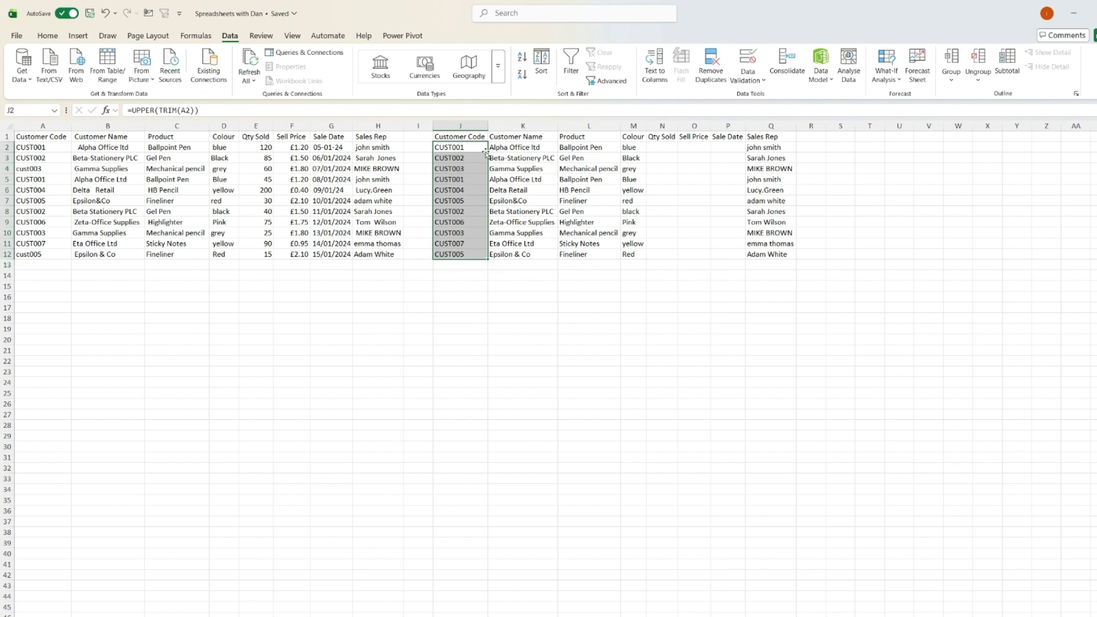
left_click(461, 147)
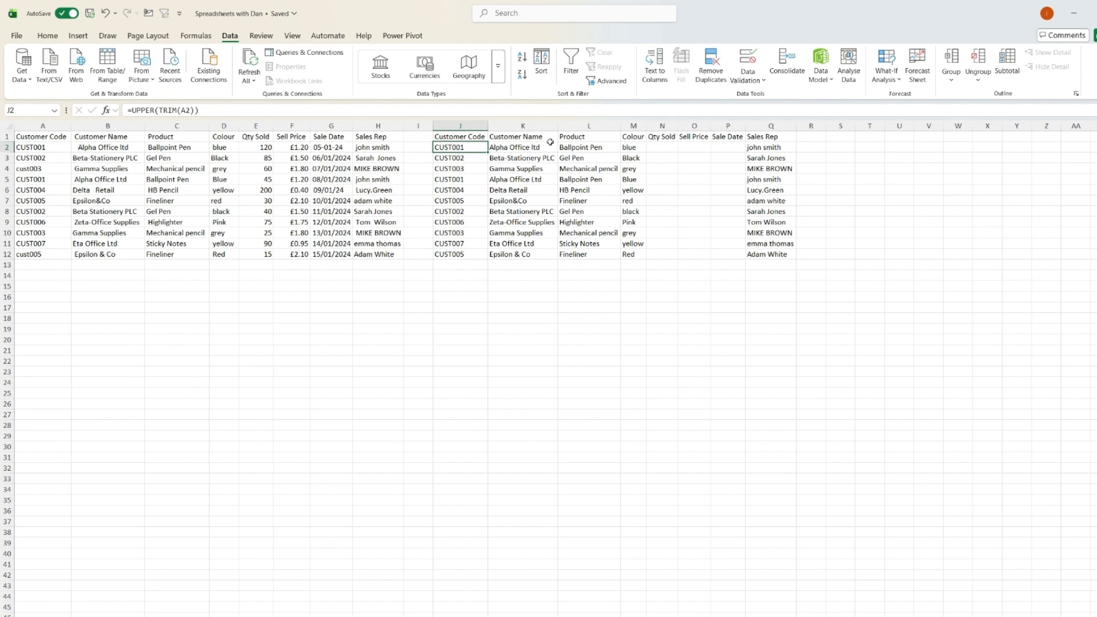
Widen the cleaned Customer Name column K to fit its contents.
left_click_drag(560, 123, 591, 126)
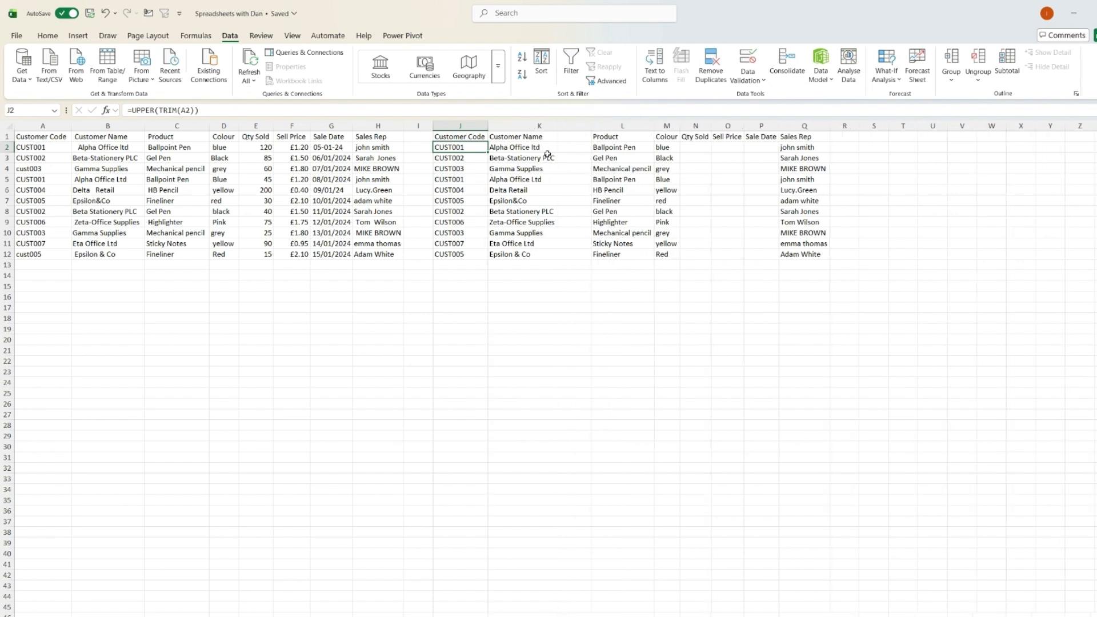
left_click(547, 150)
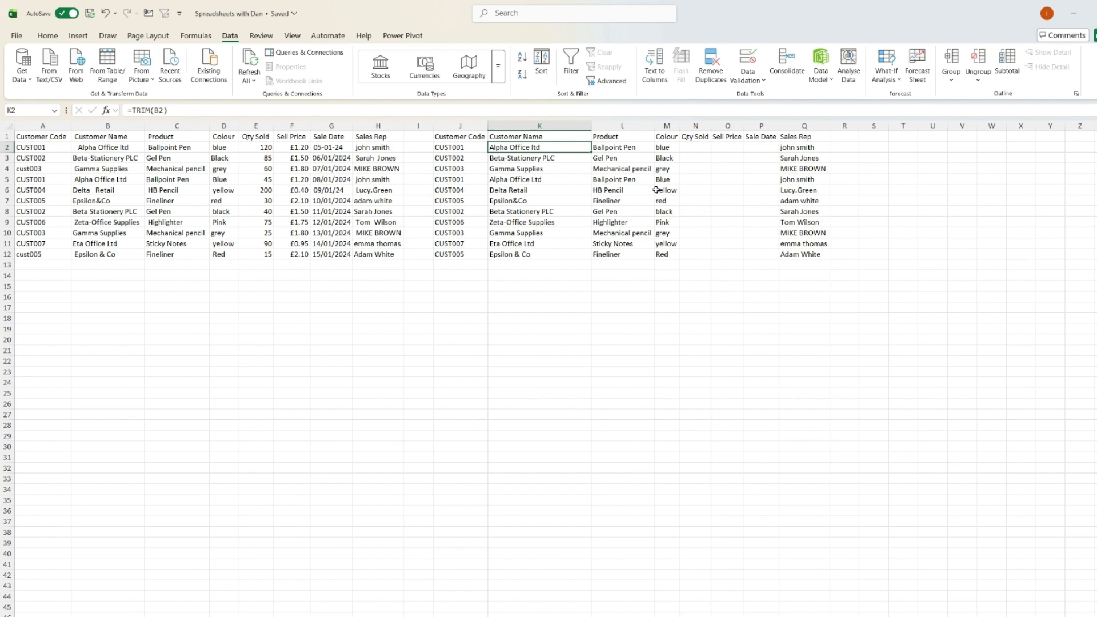
Wrap L2's formula in PROPER so it reads =PROPER(TRIM(C2)).
key("Right")
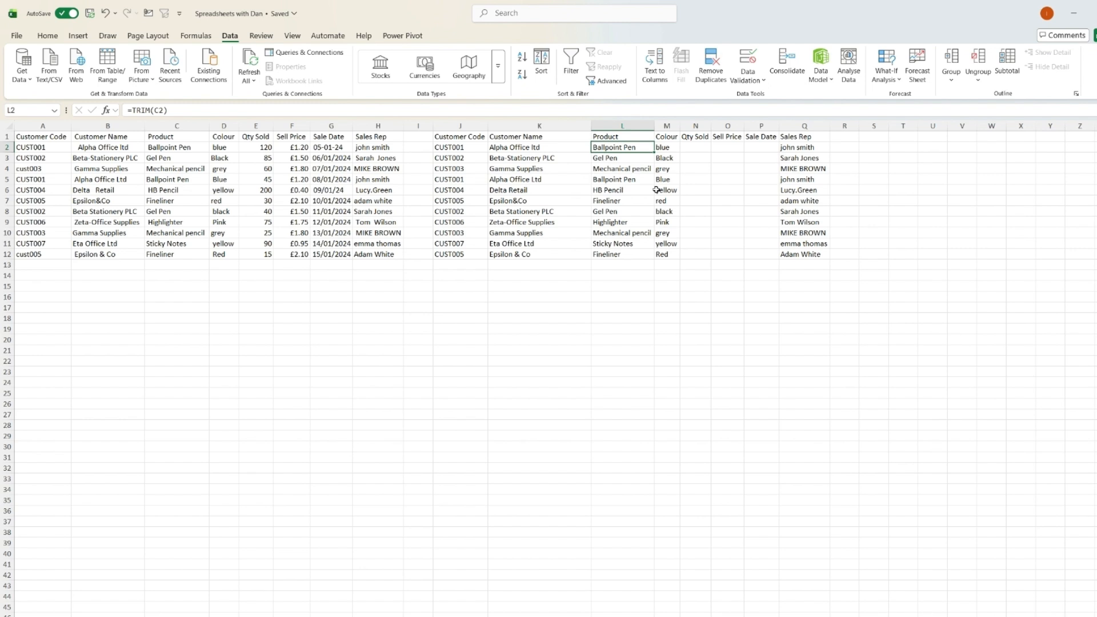
left_click(129, 110)
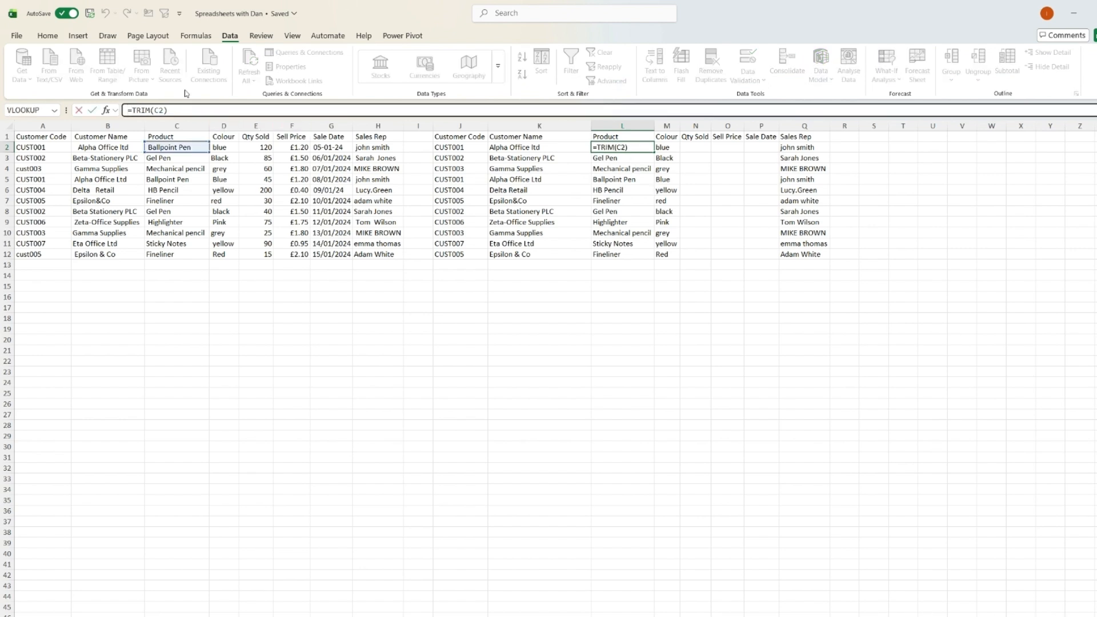
type("prp")
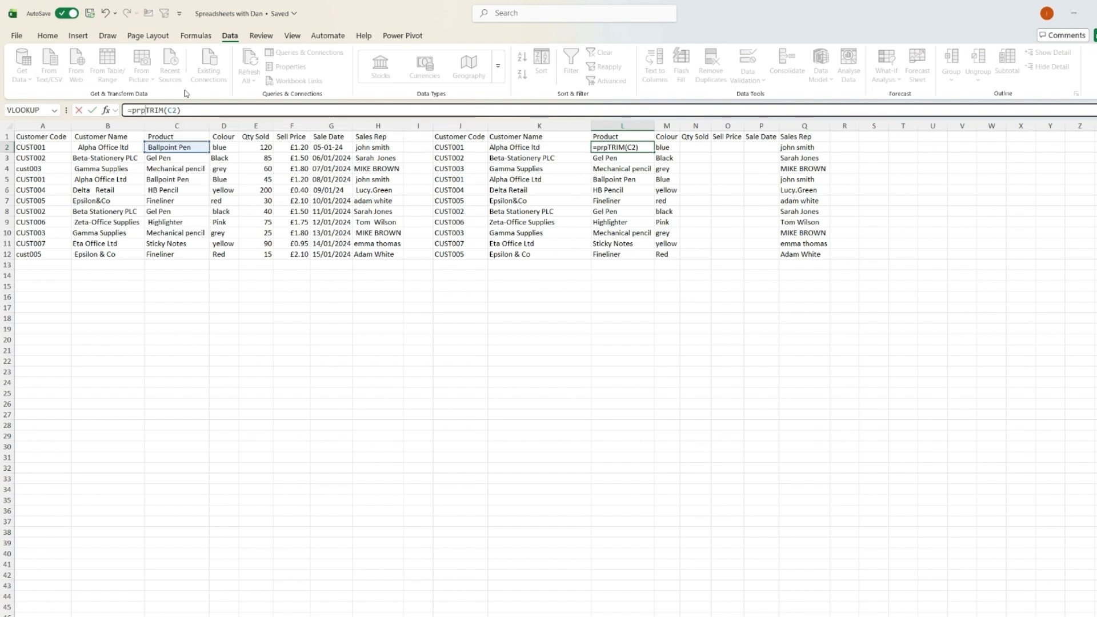
key("BackSpace")
type("op")
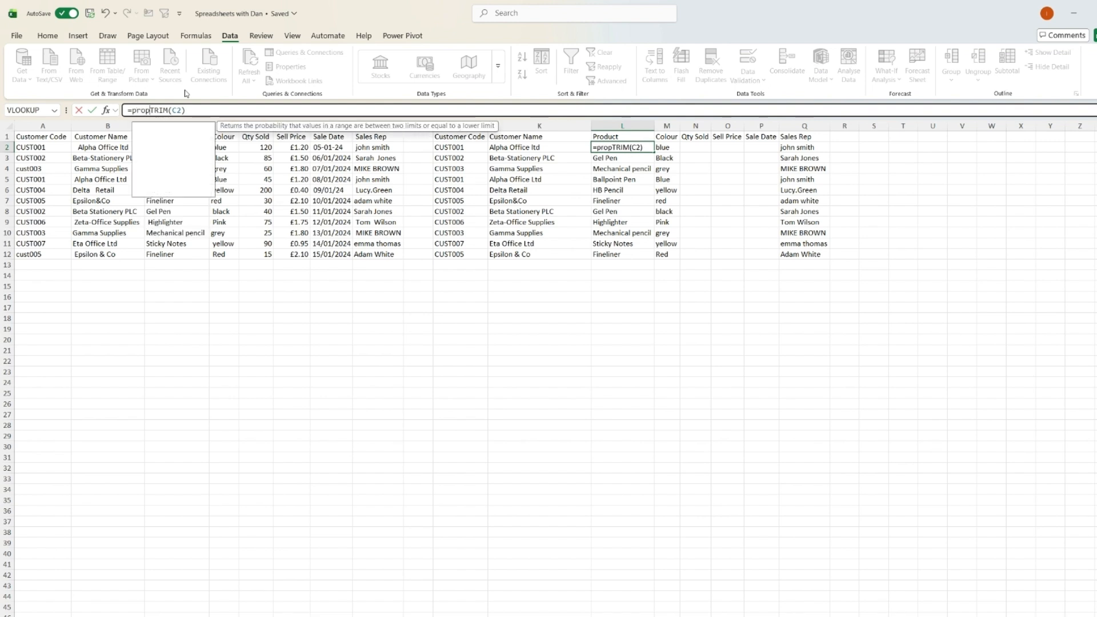
key("Tab")
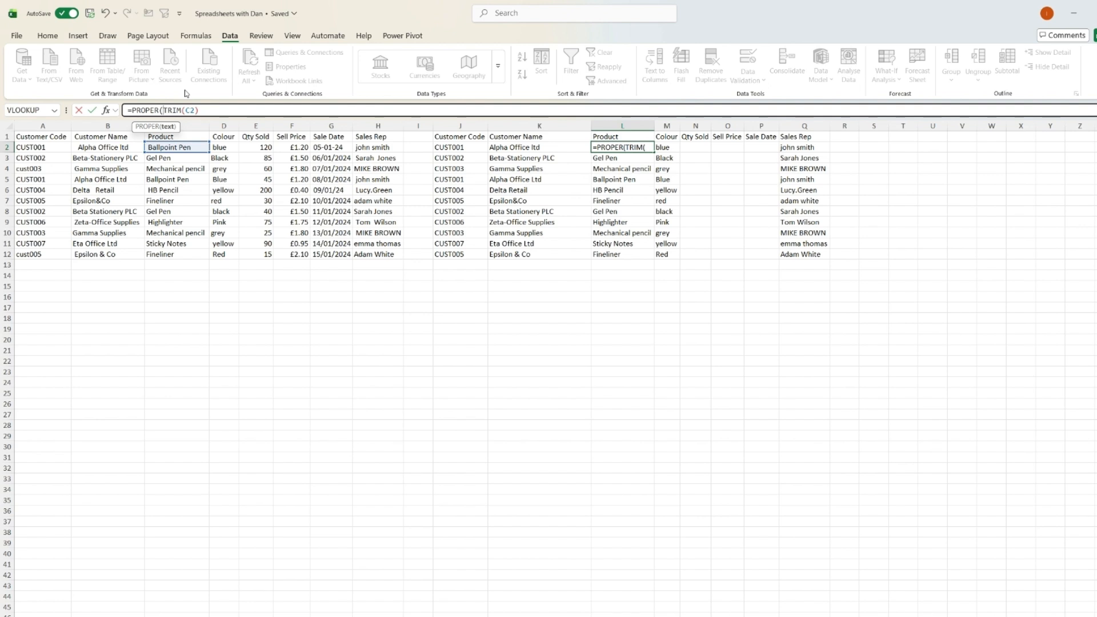
key("End")
type(")")
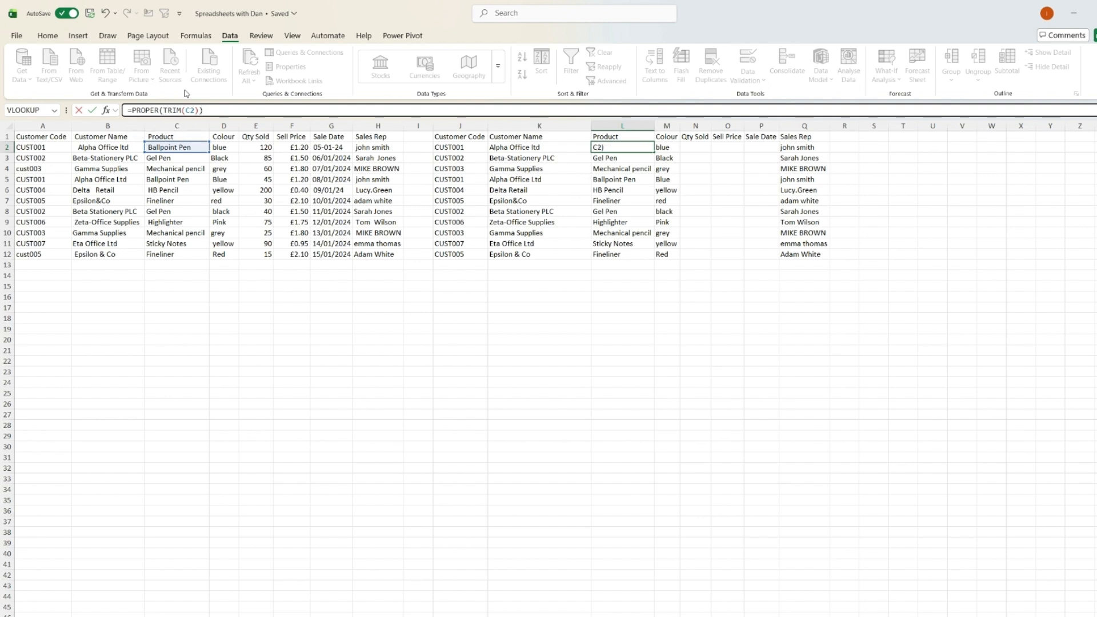
key("Return")
Fill the PROPER(TRIM) formula down the Product column from L2 to L12.
left_click(646, 150)
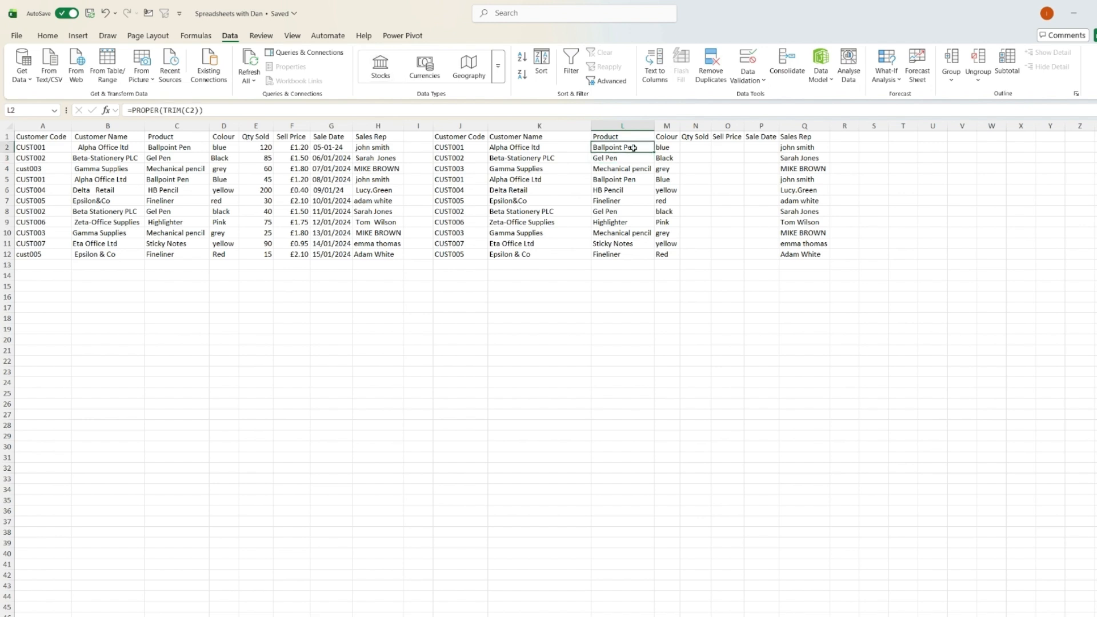
left_click_drag(638, 145, 638, 253)
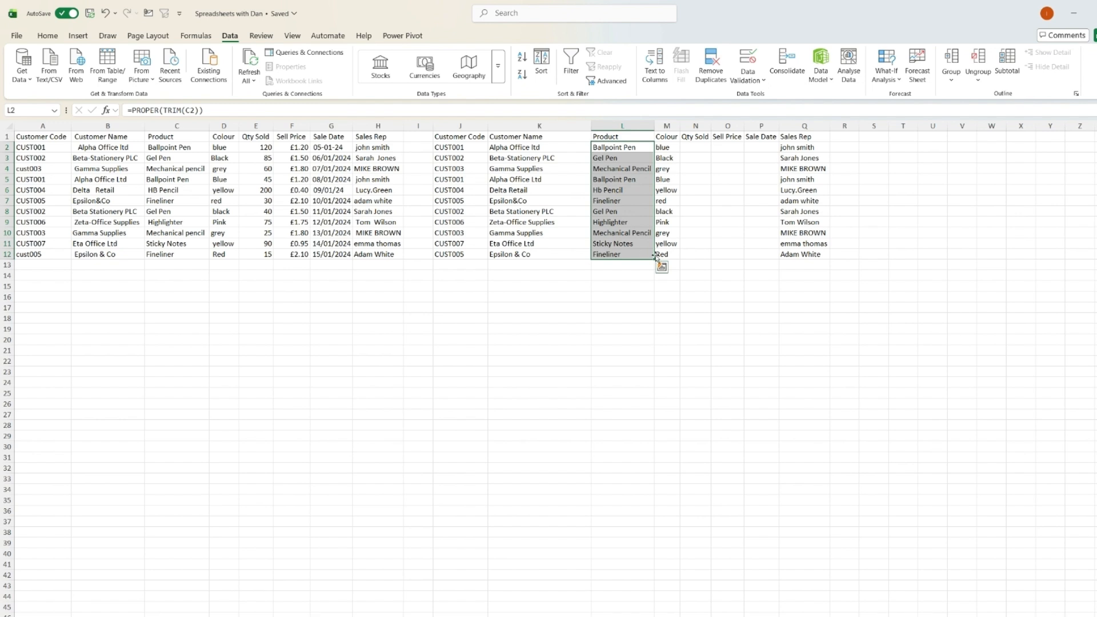
left_click(666, 306)
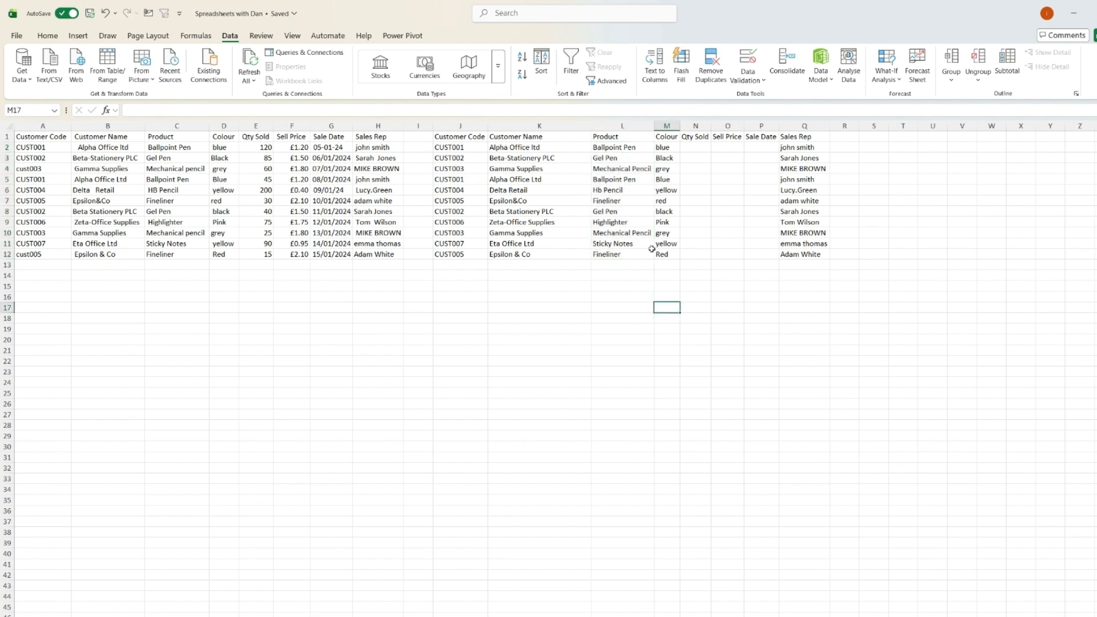
Copy the PROPER formula into M2 and fill it down the Colour column to M12.
left_click(622, 147)
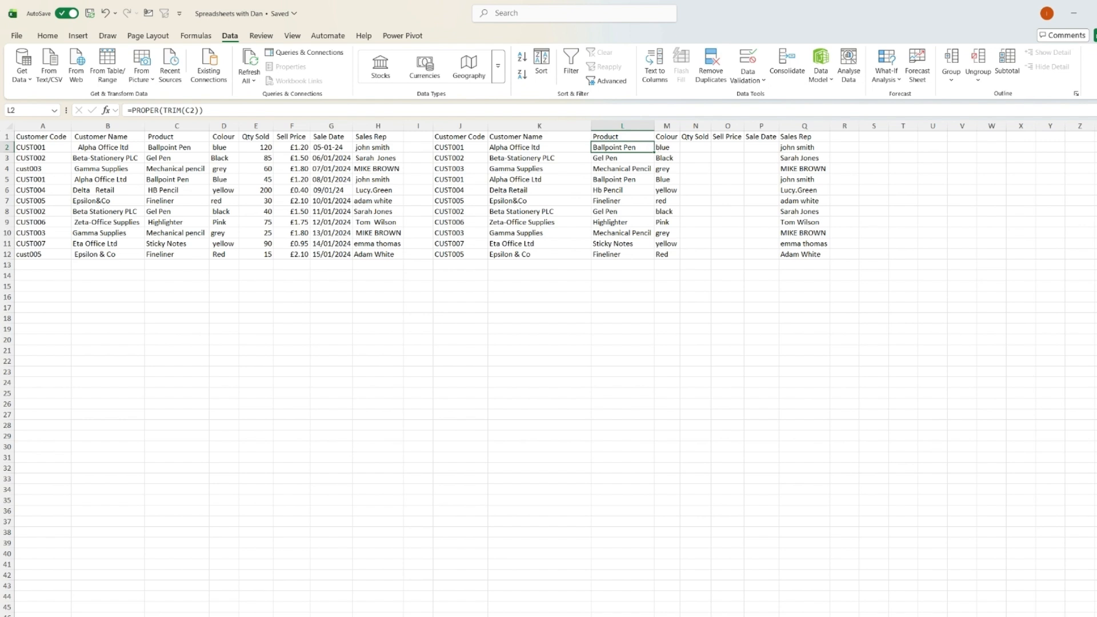
key("Right")
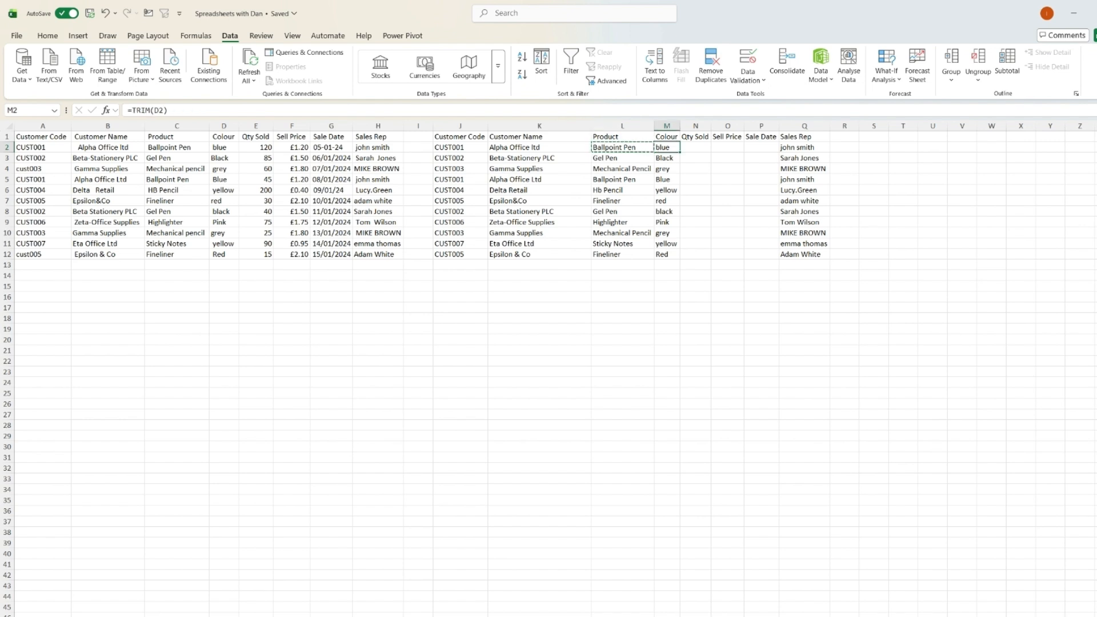
key("Return")
left_click_drag(666, 147, 666, 254)
key("ctrl+d")
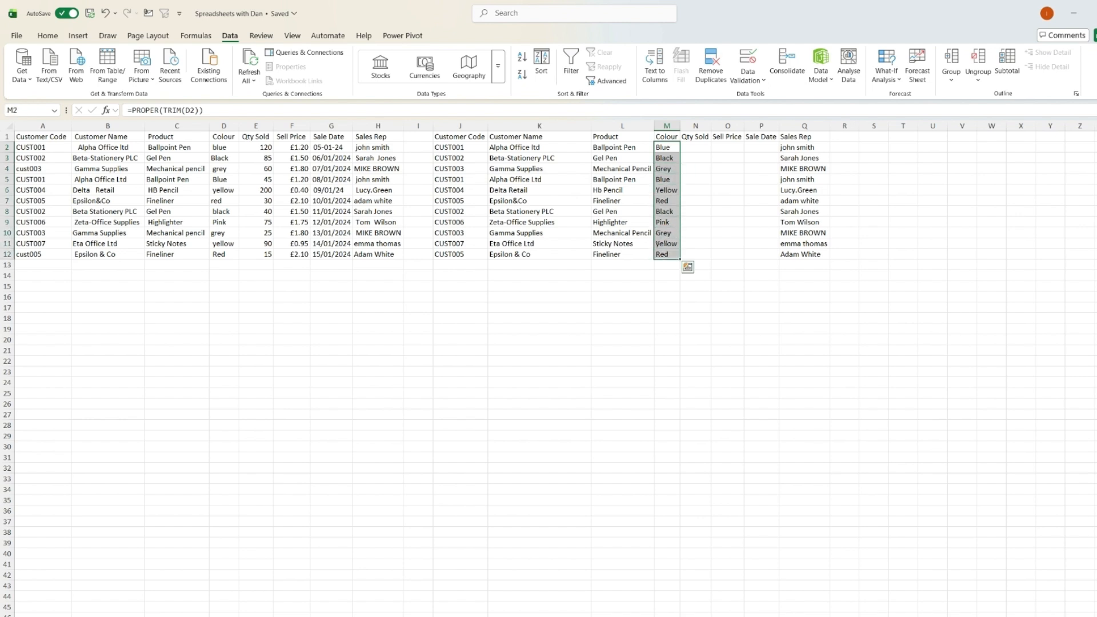
key("Right")
key("Left")
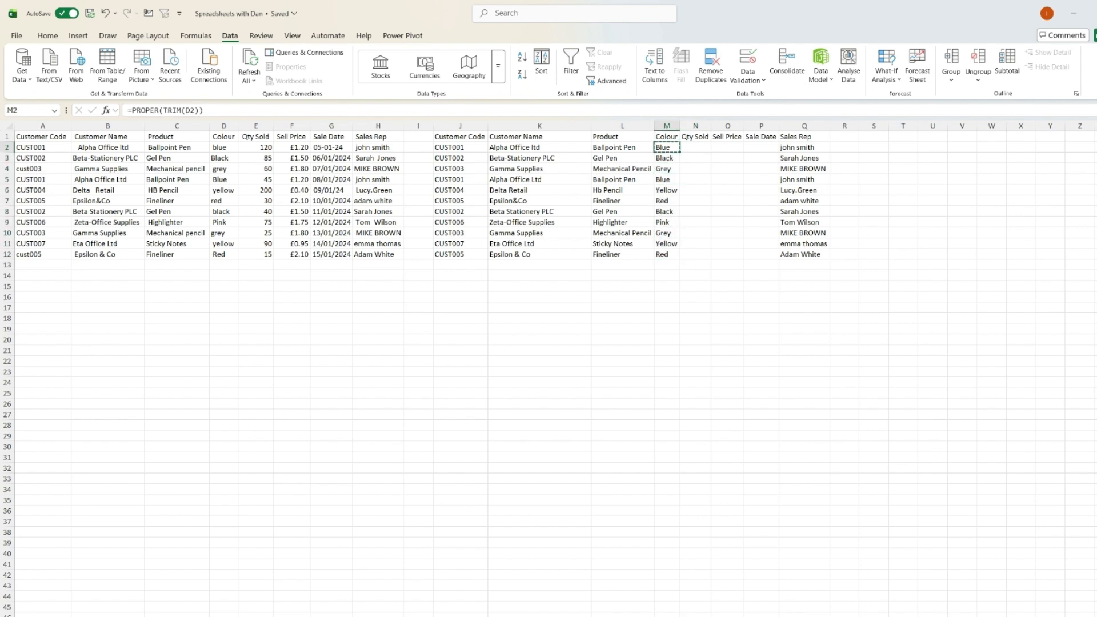
key("Right")
key("Right")
key("Right")
key("Right")
key("Right")
key("Right")
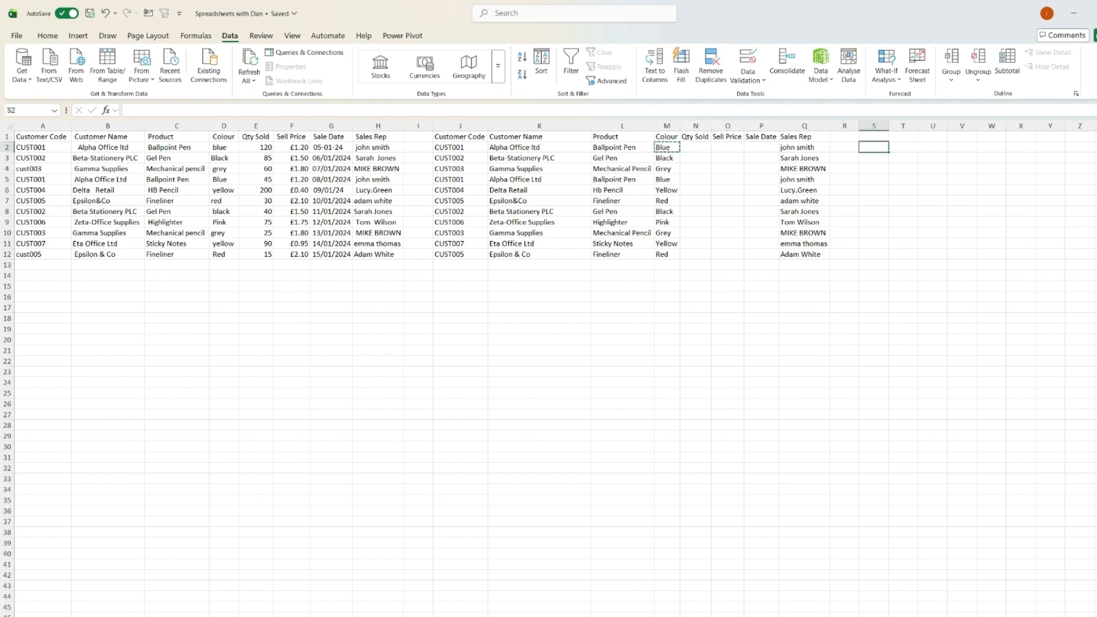
key("Left")
key("Left")
type("#")
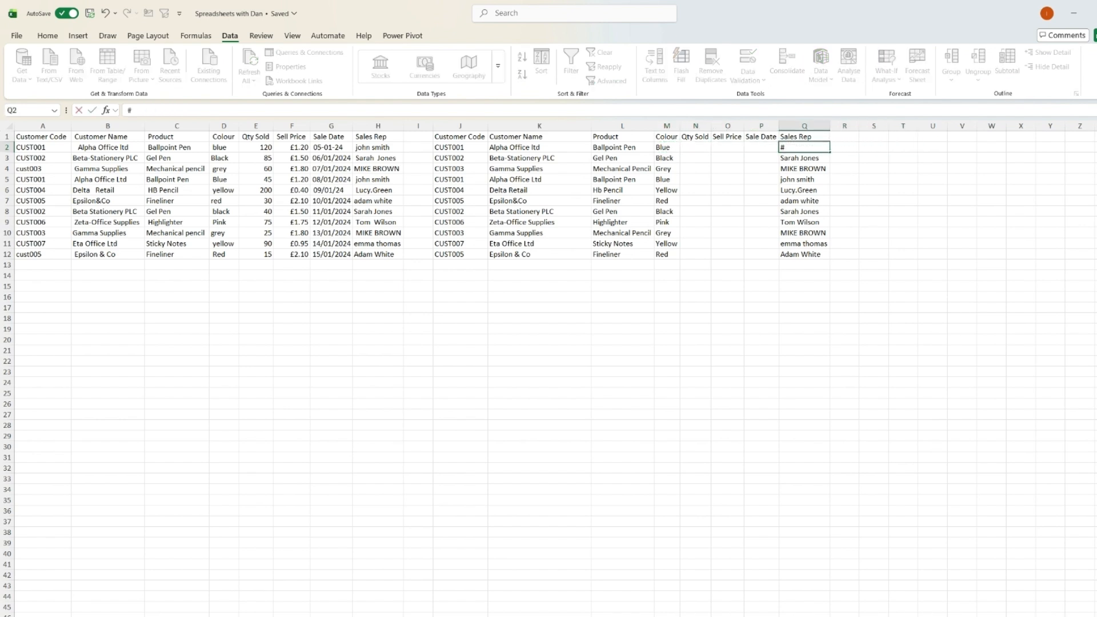
key("Return")
Paste the PROPER formula into Q2 and fill it down the Sales Rep column to Q12.
key("Up")
key("Left")
key("Left")
key("Left")
key("Left")
key("Left")
key("Right")
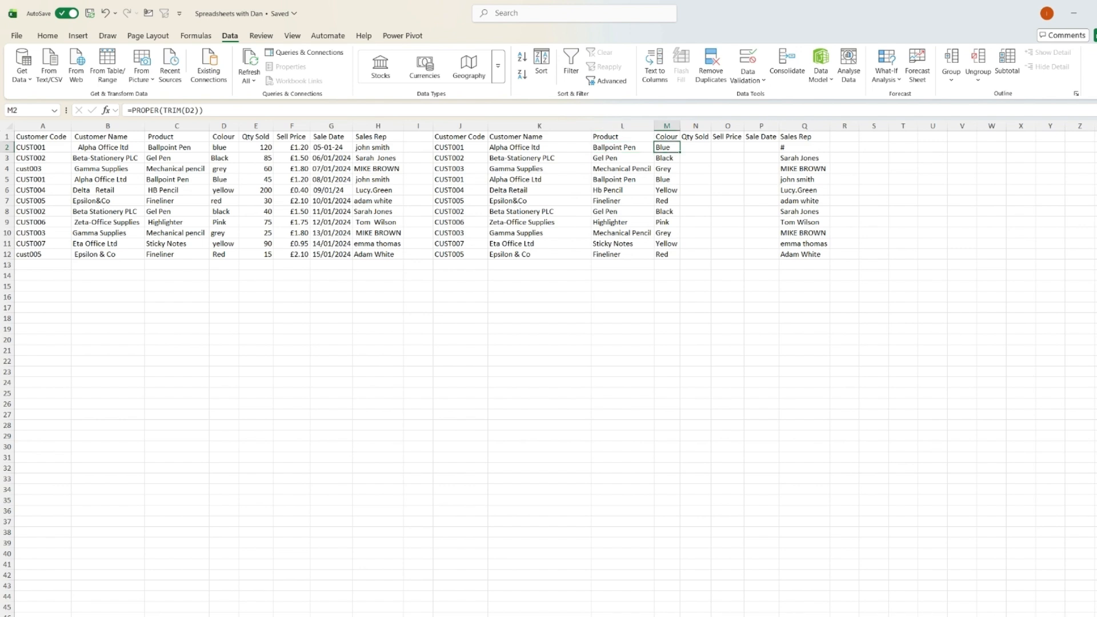
key("Right")
key("Right")
key("Right")
key("Right")
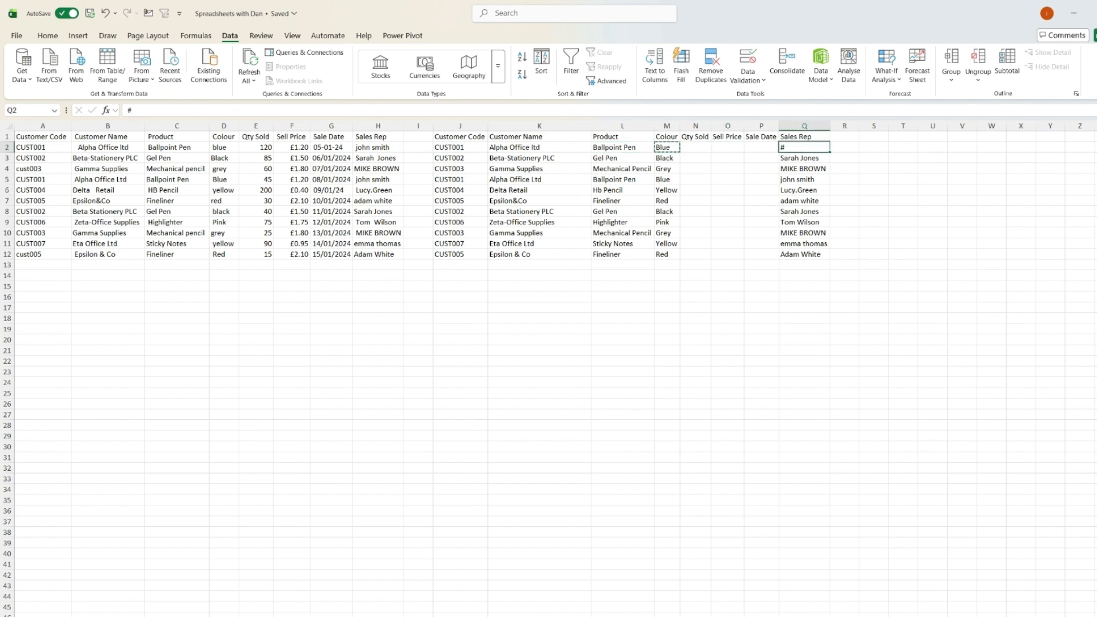
key("Right")
key("Left")
key("Return")
key("shift+Down")
key("shift+Down")
key("shift+Down")
key("shift+Down")
key("shift+Down")
key("shift+Down")
key("shift+Down")
key("shift+Down")
key("shift+Down")
key("shift+Down")
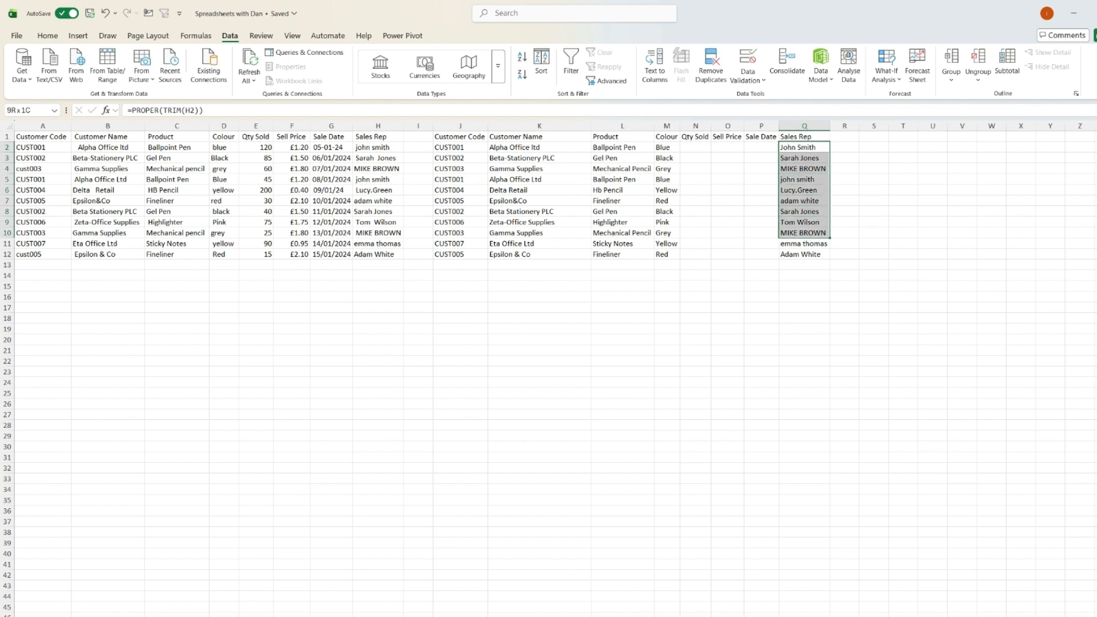
key("ctrl+d")
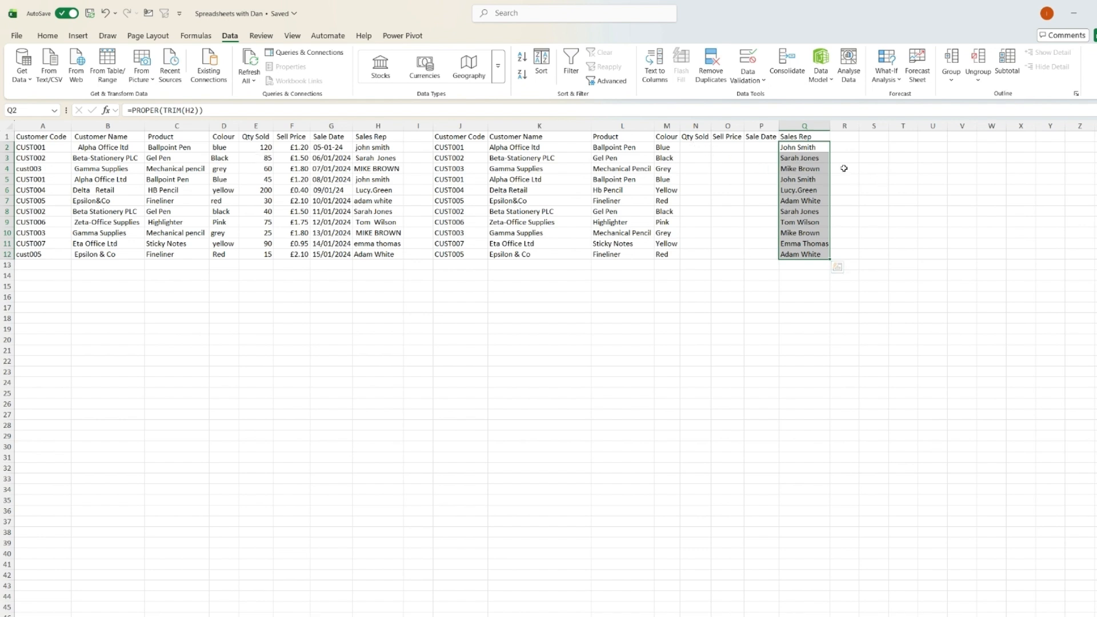
Copy the original Qty Sold values E2:E12 and paste them as values into N2:N12.
left_click(694, 142)
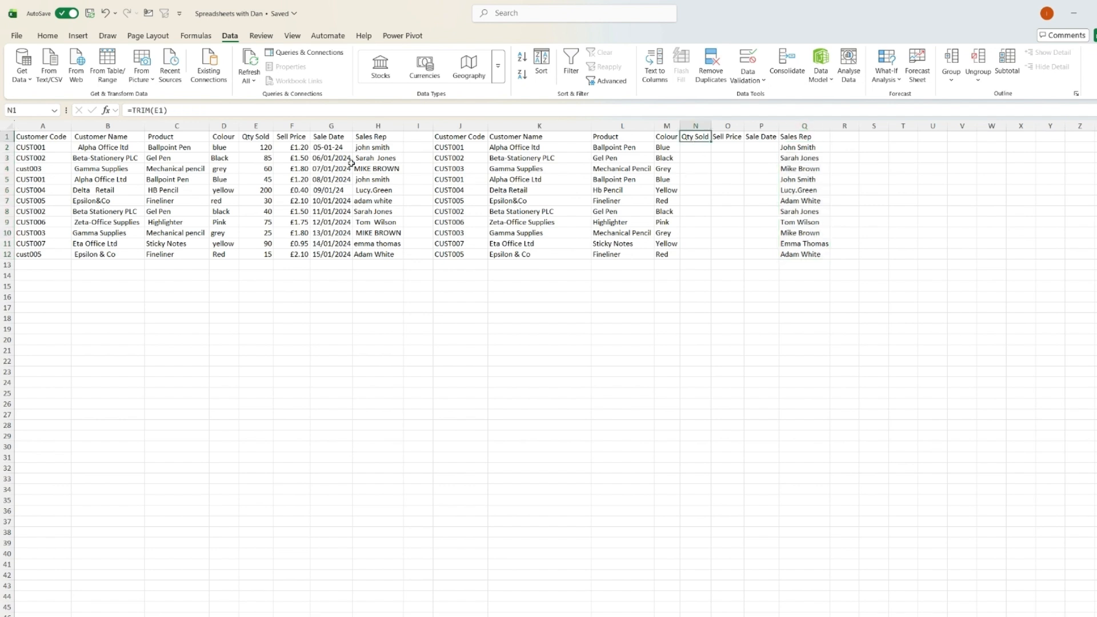
left_click_drag(266, 259, 269, 253)
key("ctrl+c")
left_click(699, 148)
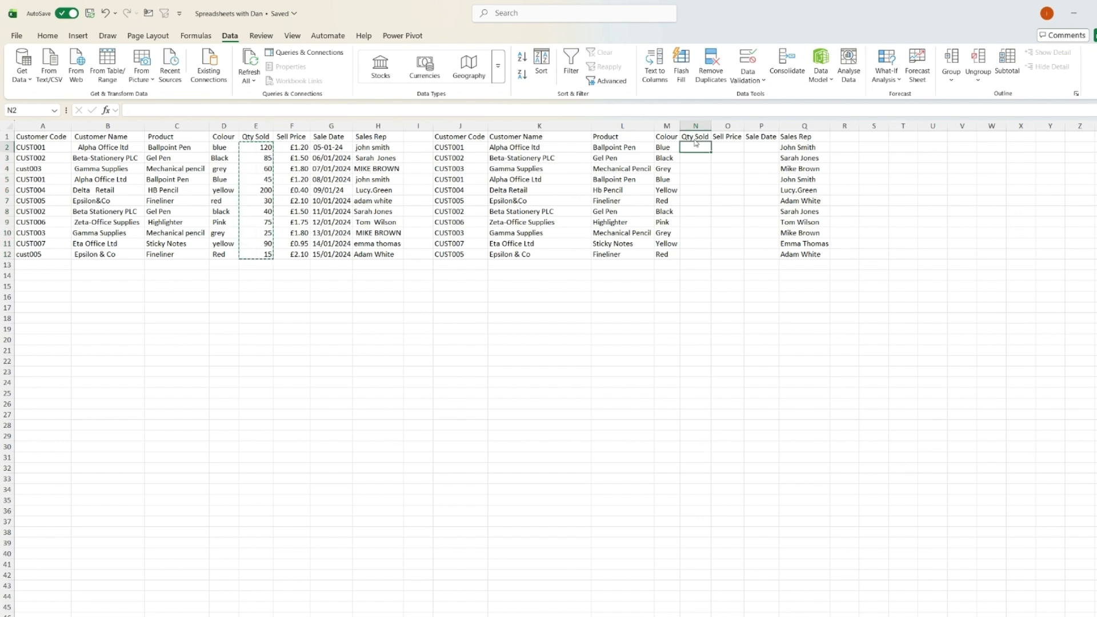
right_click(702, 147)
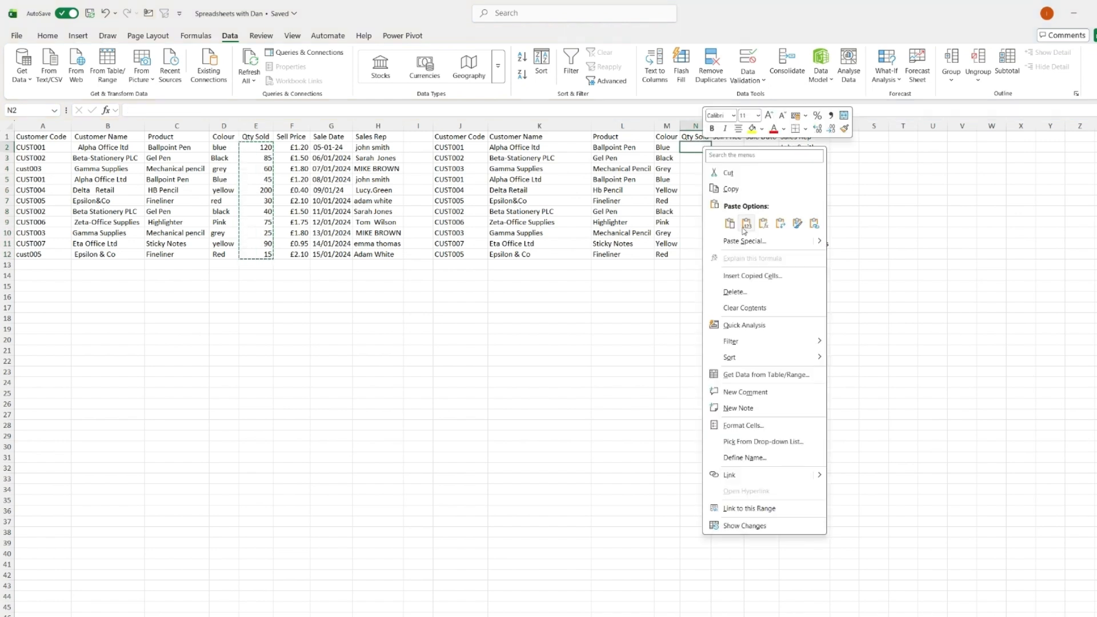
left_click(747, 227)
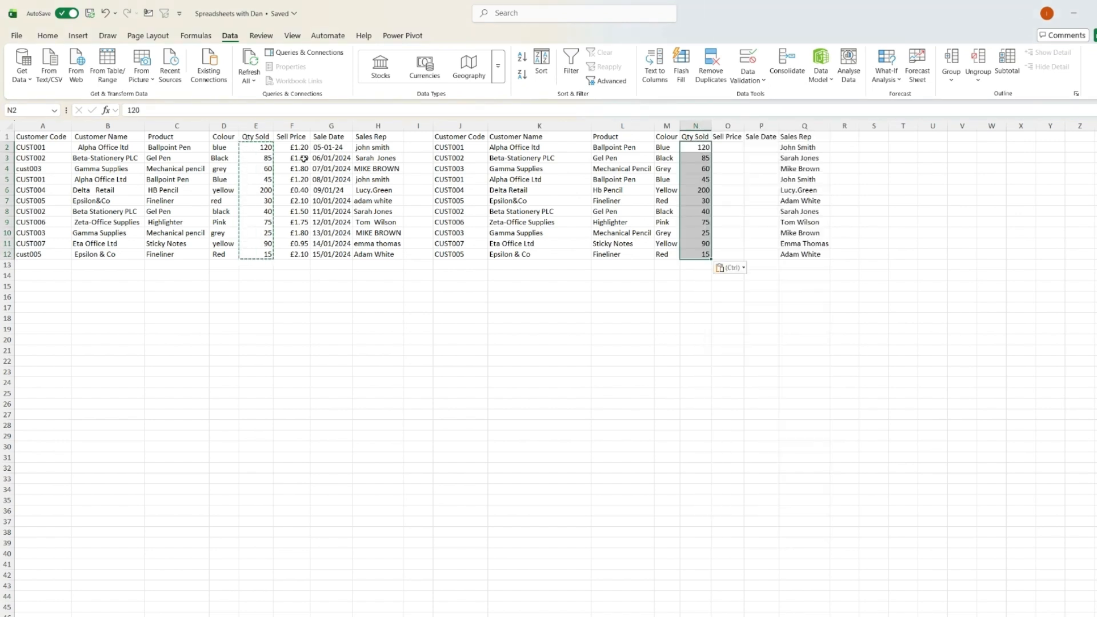
Copy the Sell Price cells F2:F12 and paste them into O2:O12.
left_click_drag(298, 146, 297, 262)
left_click(298, 262)
left_click_drag(297, 148, 298, 254)
key("ctrl+c")
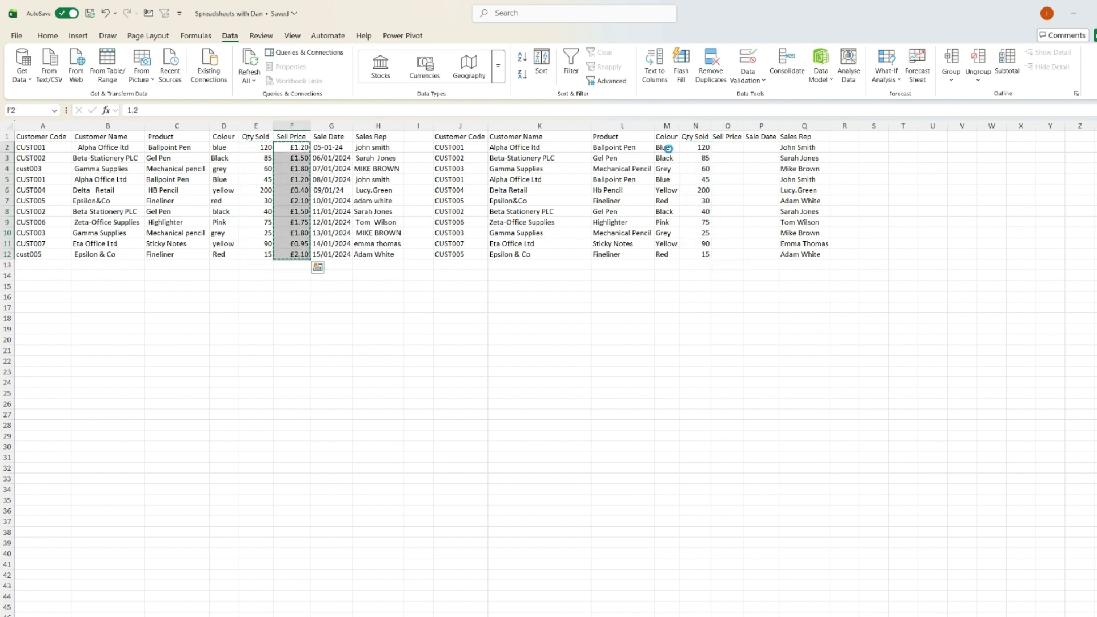
left_click(729, 146)
key("ctrl+v")
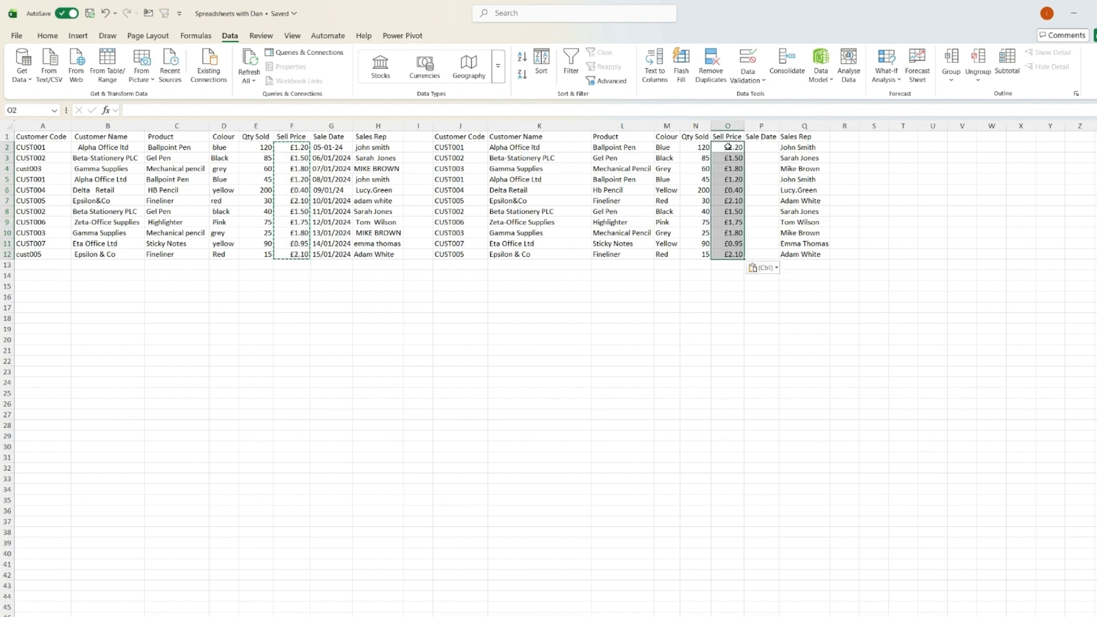
Select the Sale Date cells G2:G12 and run Replace All to convert them into proper dates.
left_click_drag(338, 148, 318, 256)
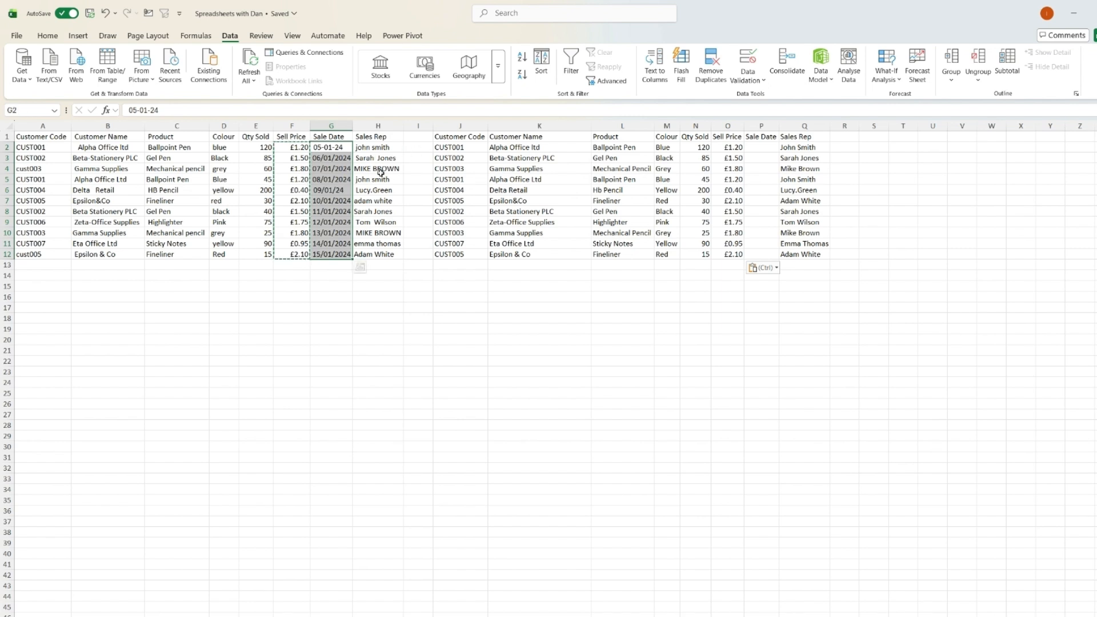
key("Escape")
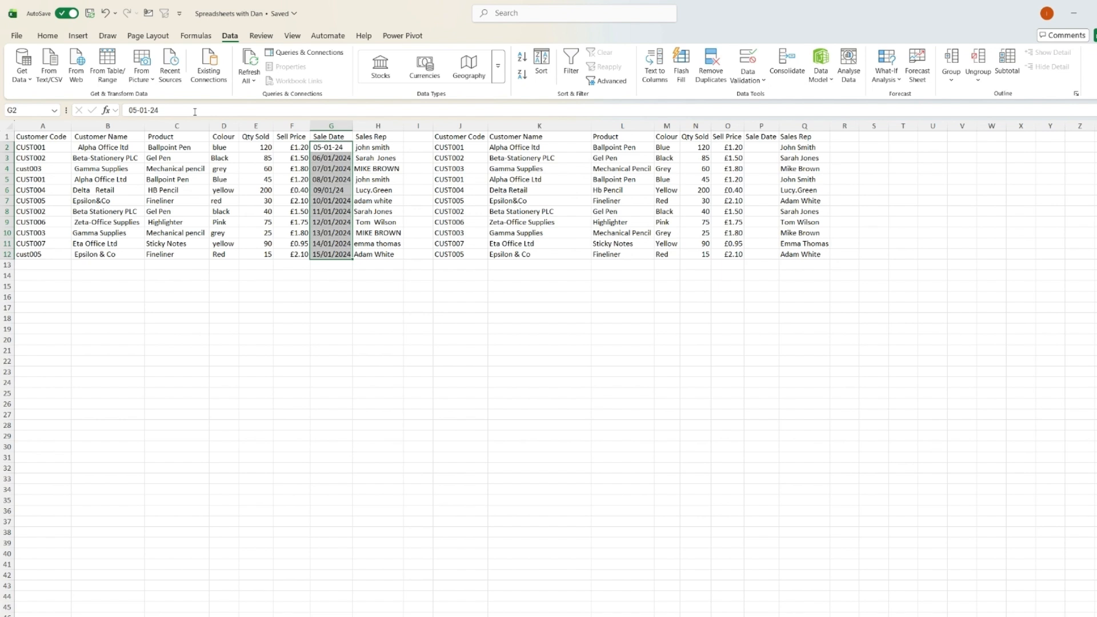
left_click(146, 111)
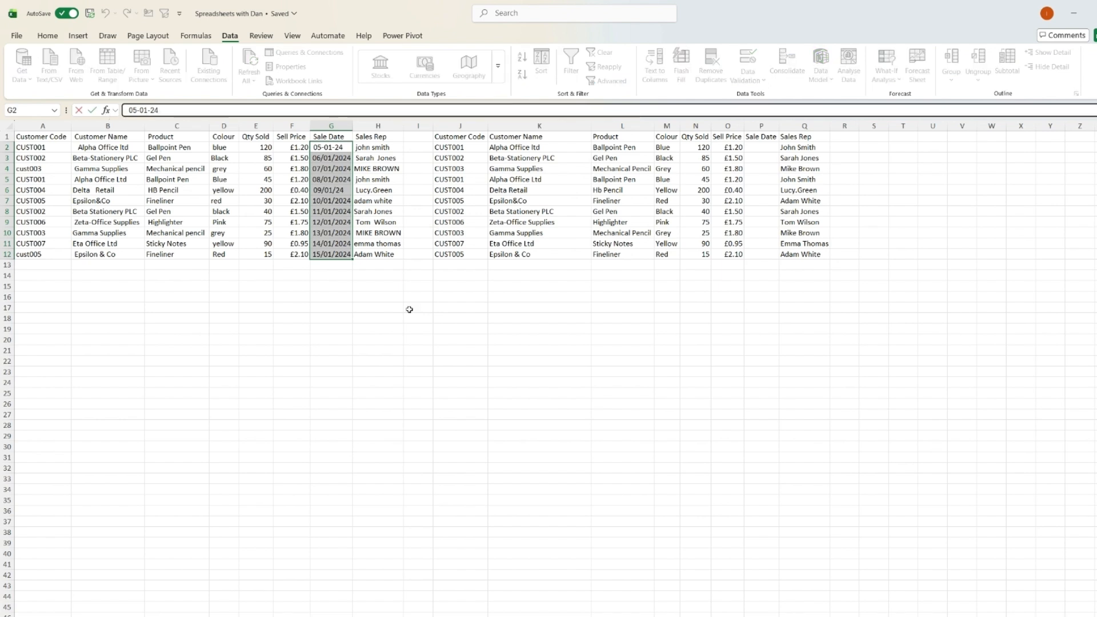
key("Escape")
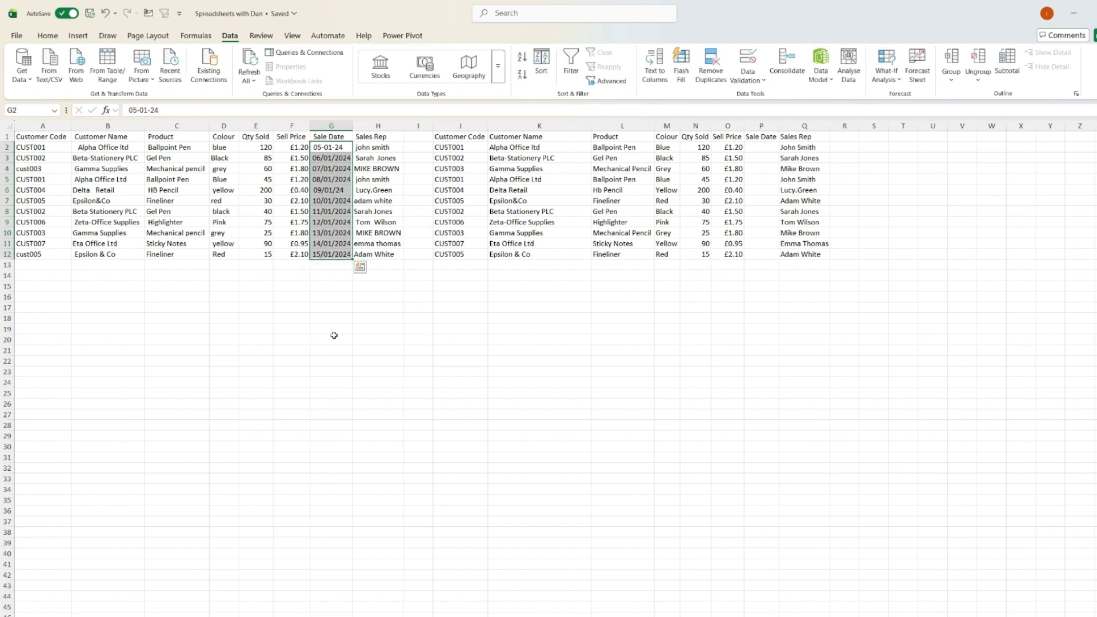
key("ctrl+f")
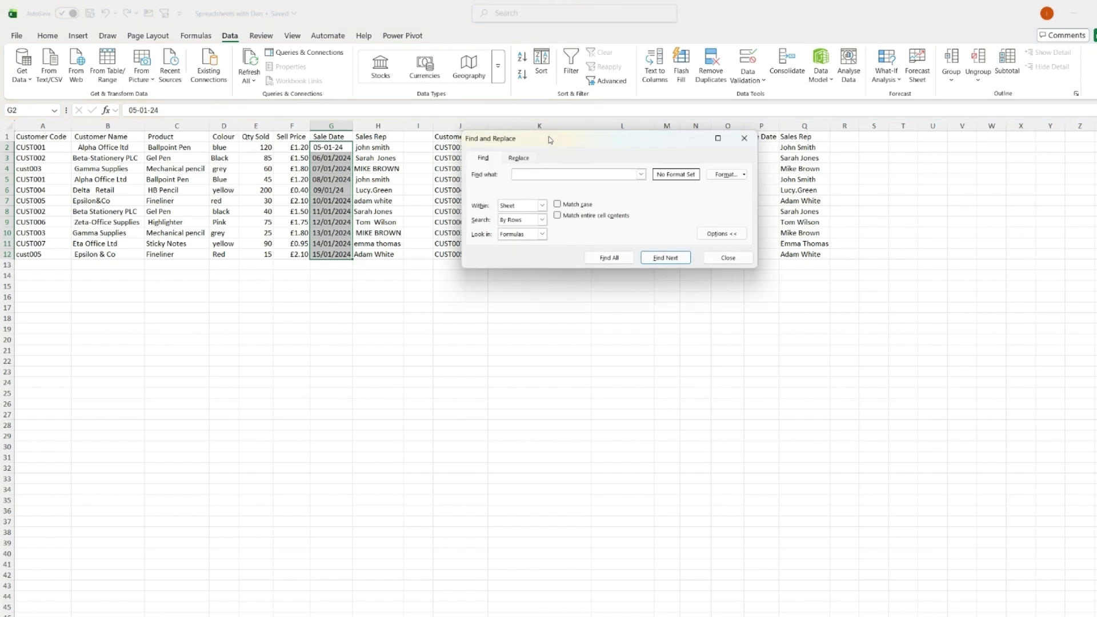
left_click_drag(545, 140, 441, 147)
left_click(428, 165)
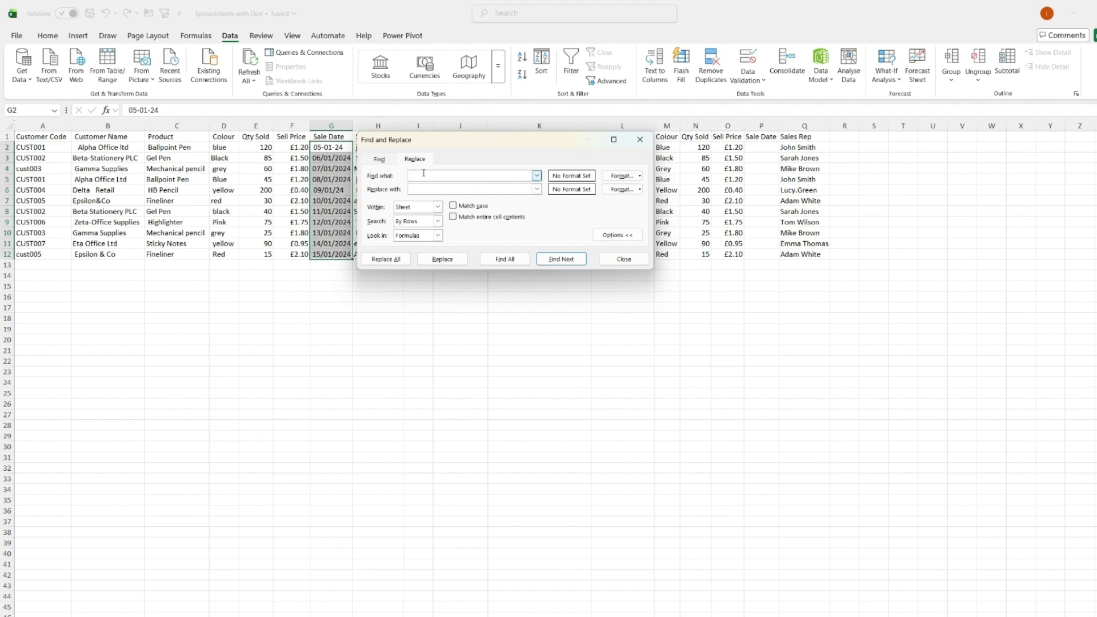
left_click(407, 260)
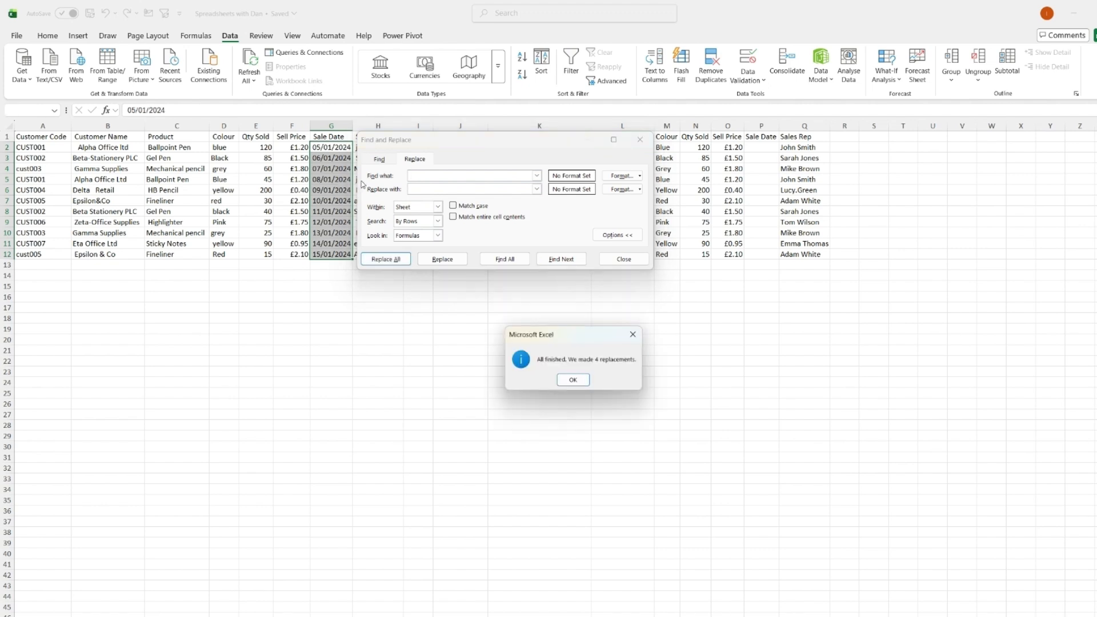
left_click(577, 387)
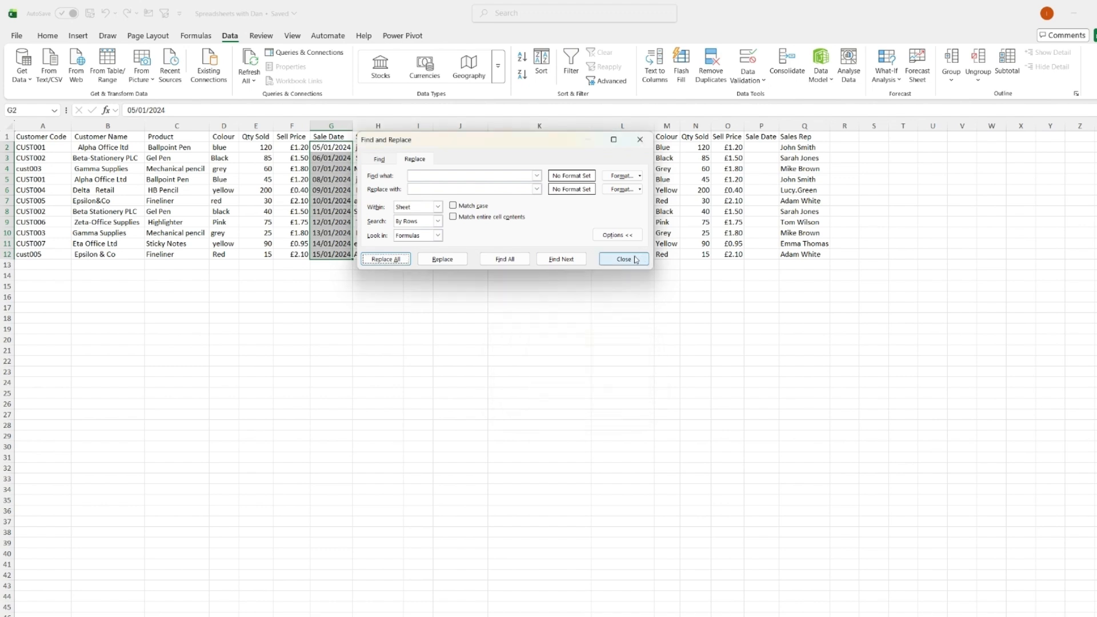
Copy the converted Sale Date cells G2:G12 into P2:P12 of the clean table and autofit column P.
left_click(635, 260)
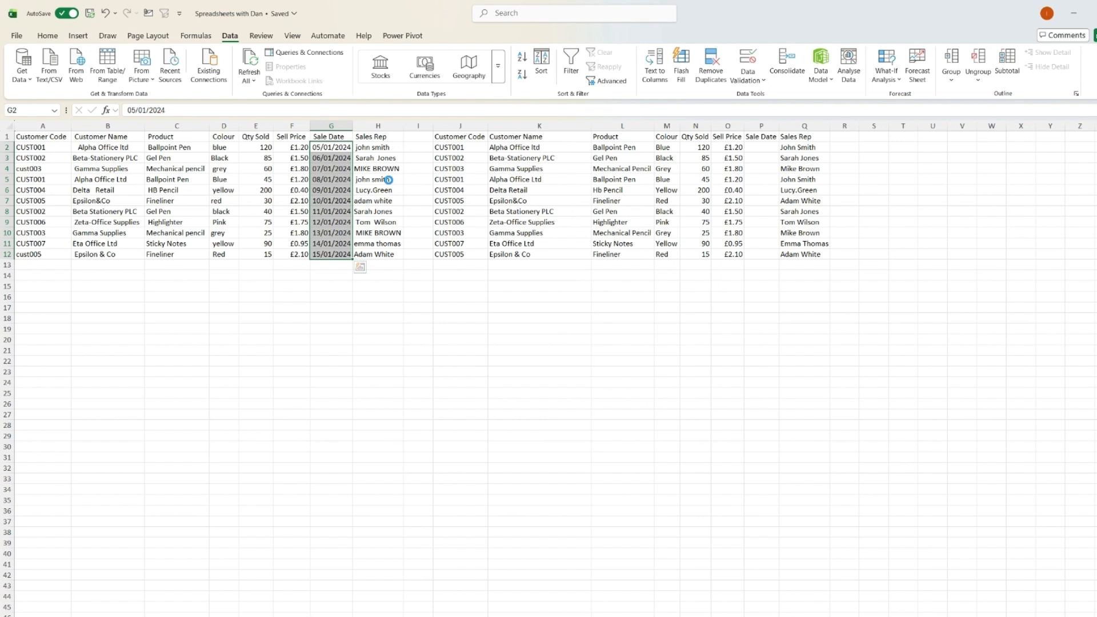
key("ctrl+c")
left_click(763, 146)
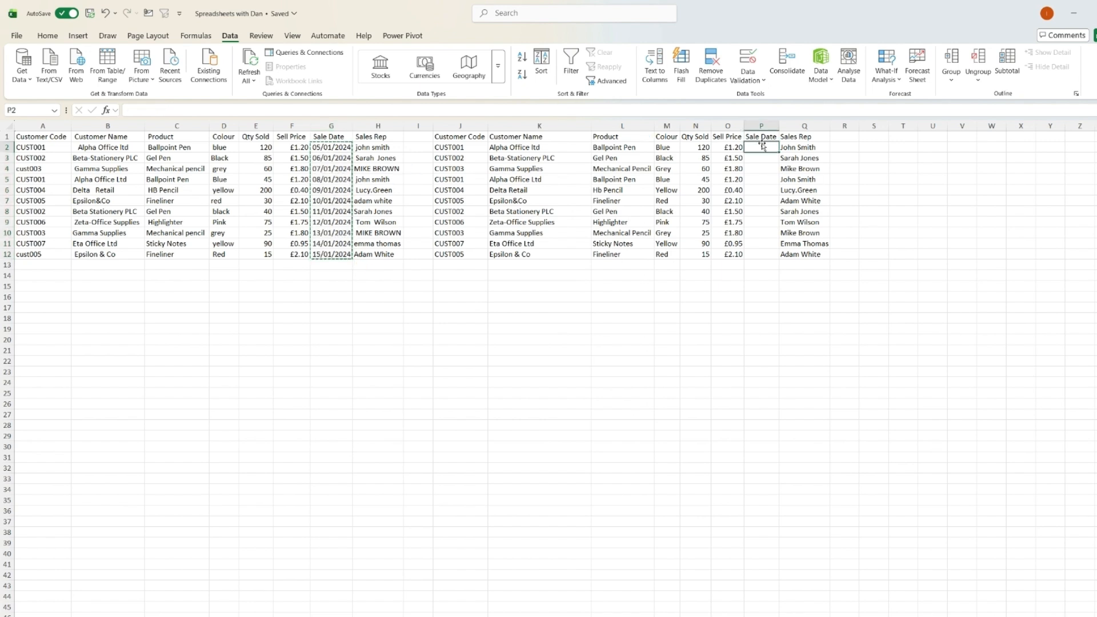
key("ctrl+v")
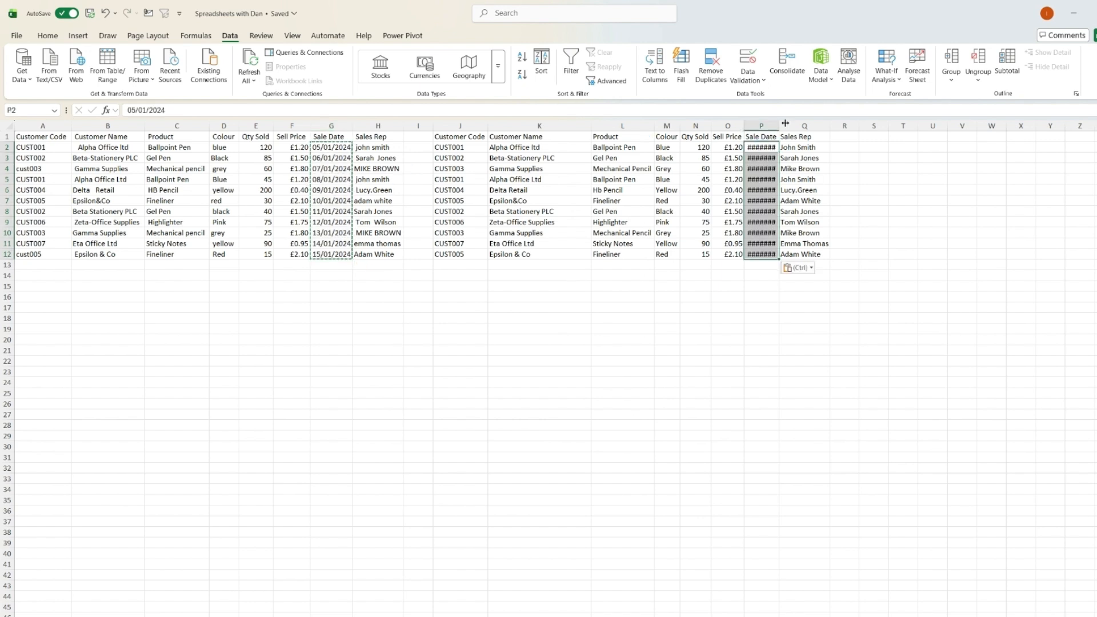
double_click(783, 119)
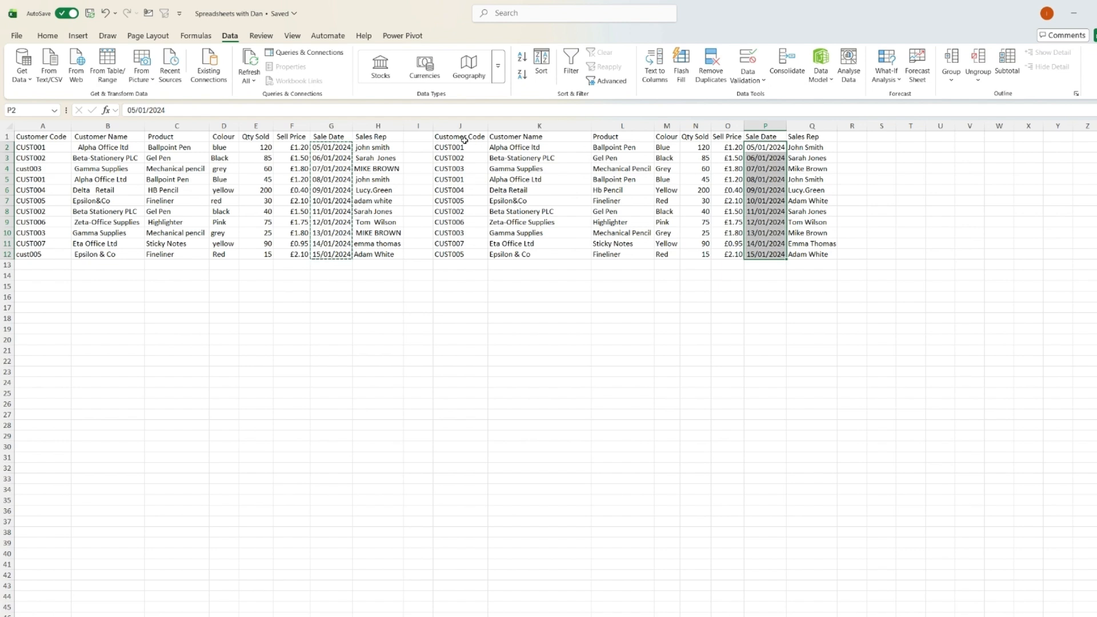
Copy the whole cleaned table J1:Q12 and paste it back over itself as values only.
left_click_drag(460, 136, 799, 251)
key("ctrl+c")
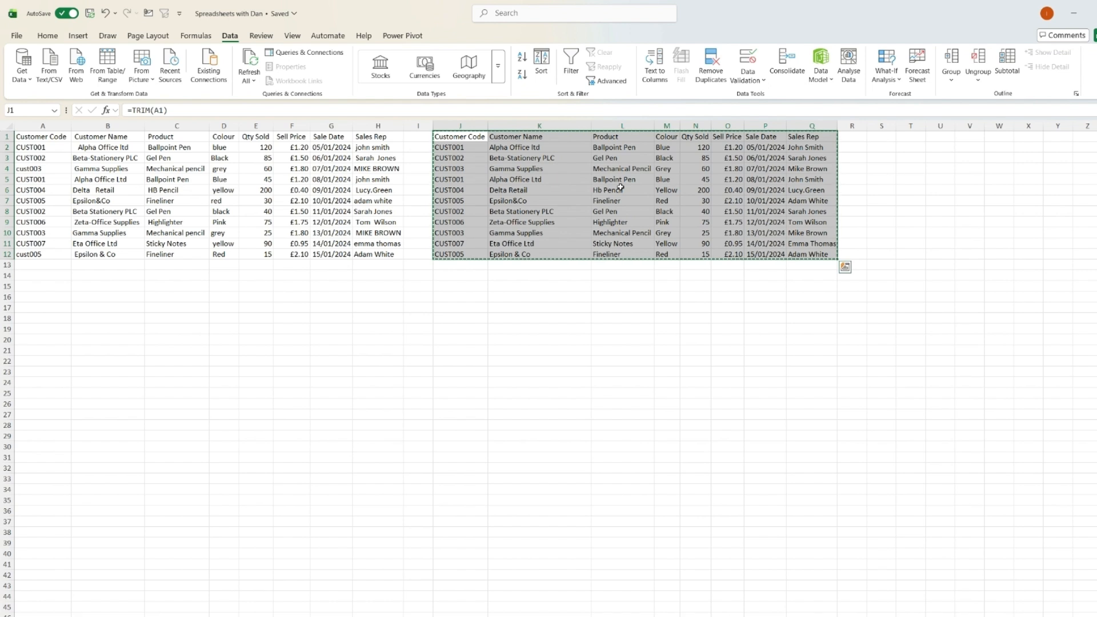
right_click(673, 217)
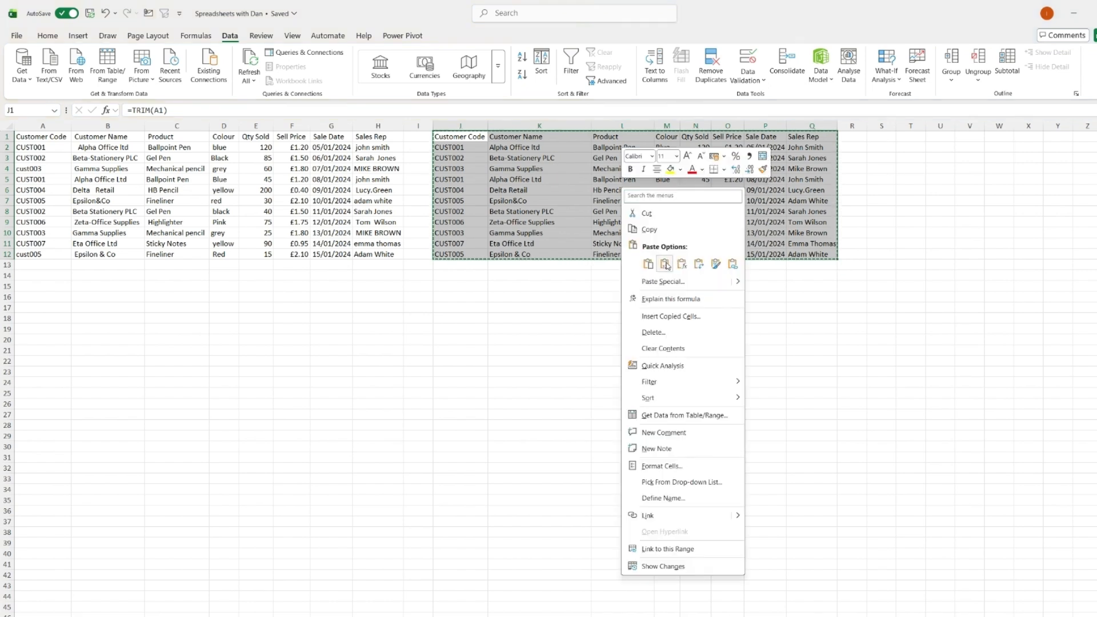
left_click(657, 260)
Delete the original messy data columns A through I.
left_click_drag(418, 125, 43, 125)
right_click(71, 177)
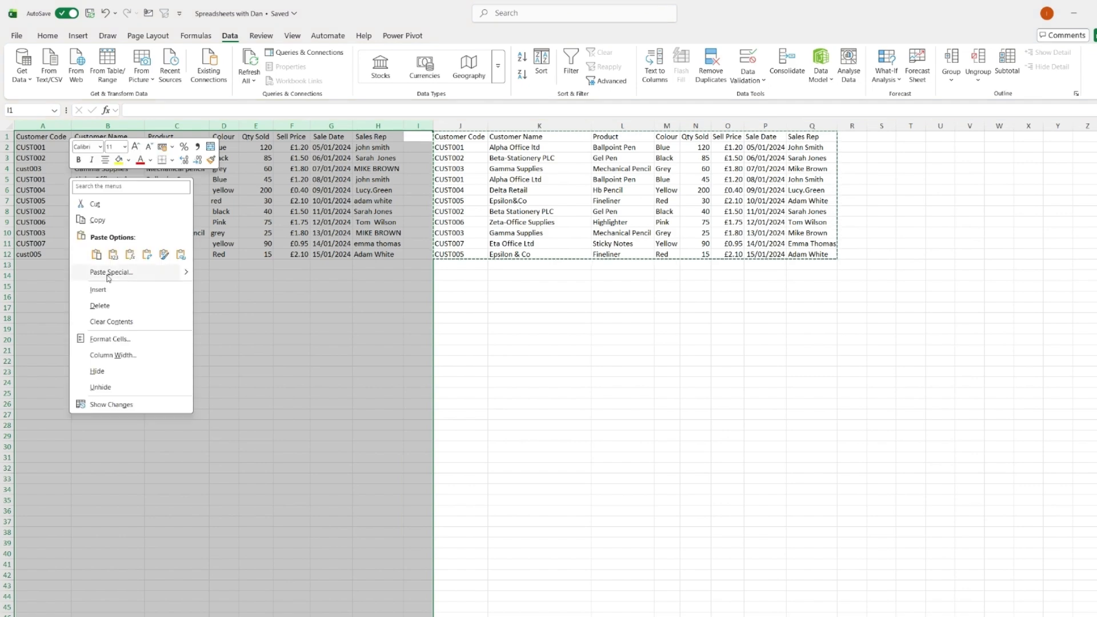
left_click(112, 312)
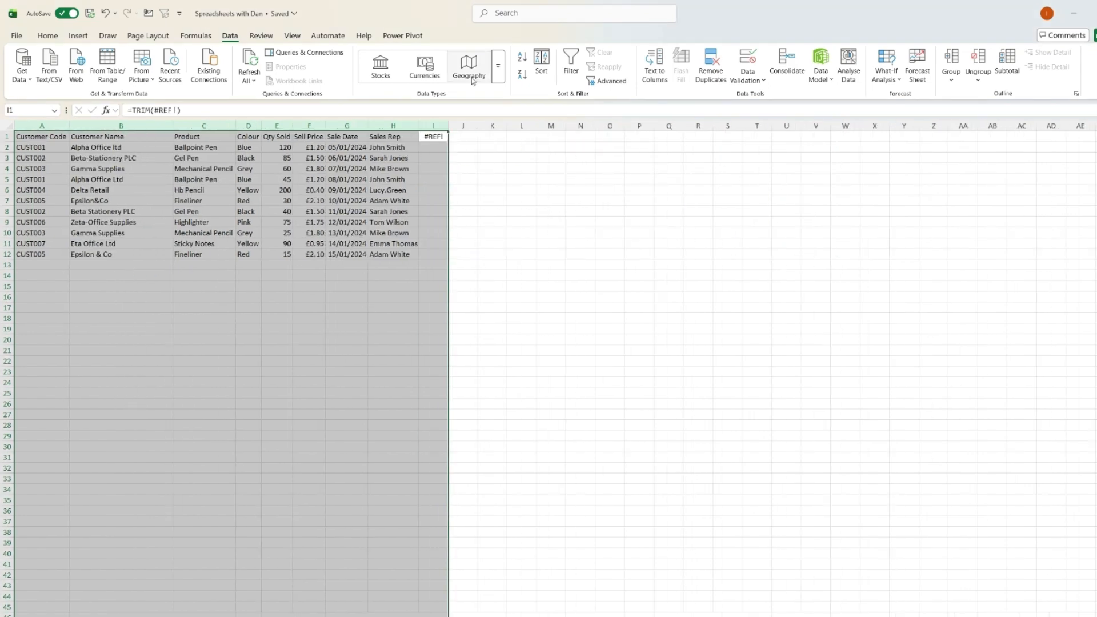
Clear the leftover #REF! formula cell in I1.
left_click(431, 136)
key("Delete")
key("Return")
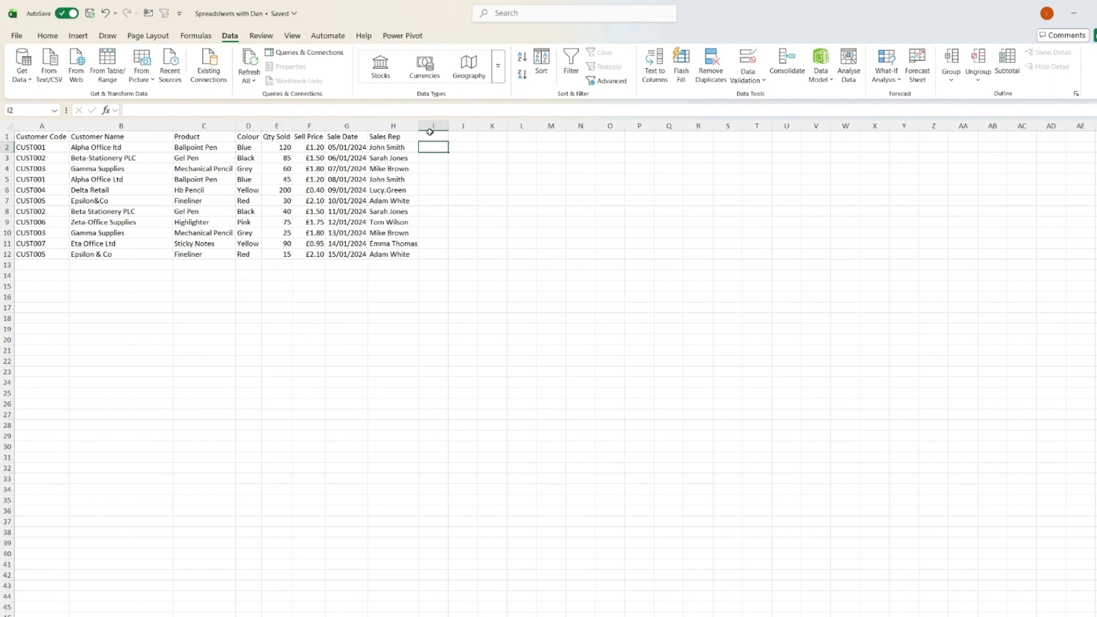
left_click(537, 341)
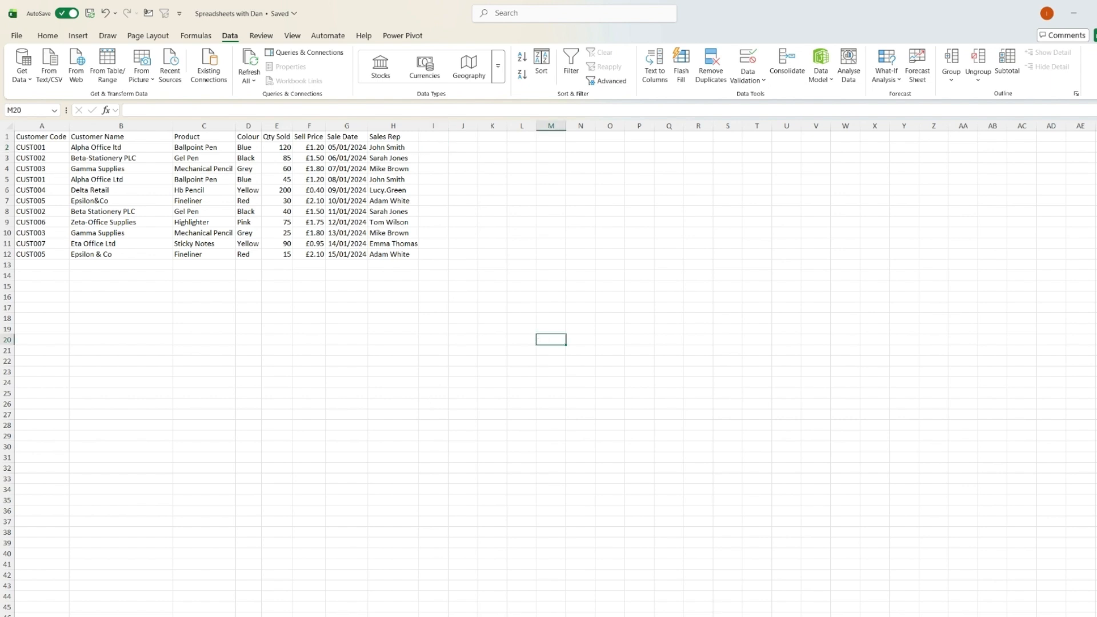
left_click(296, 297)
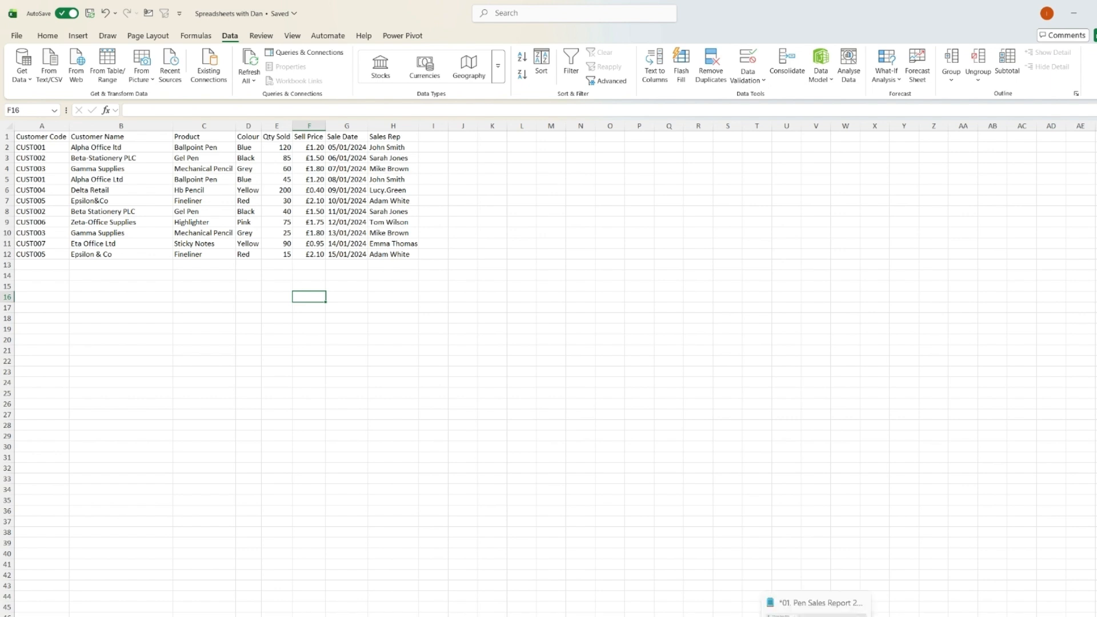
left_click(816, 607)
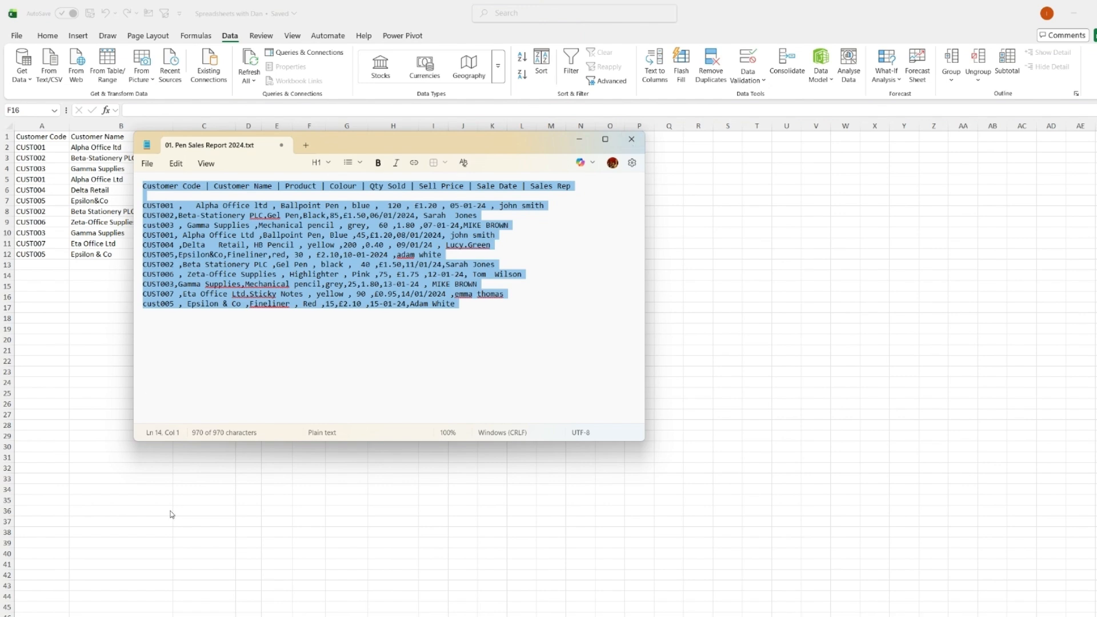
key("alt+Tab")
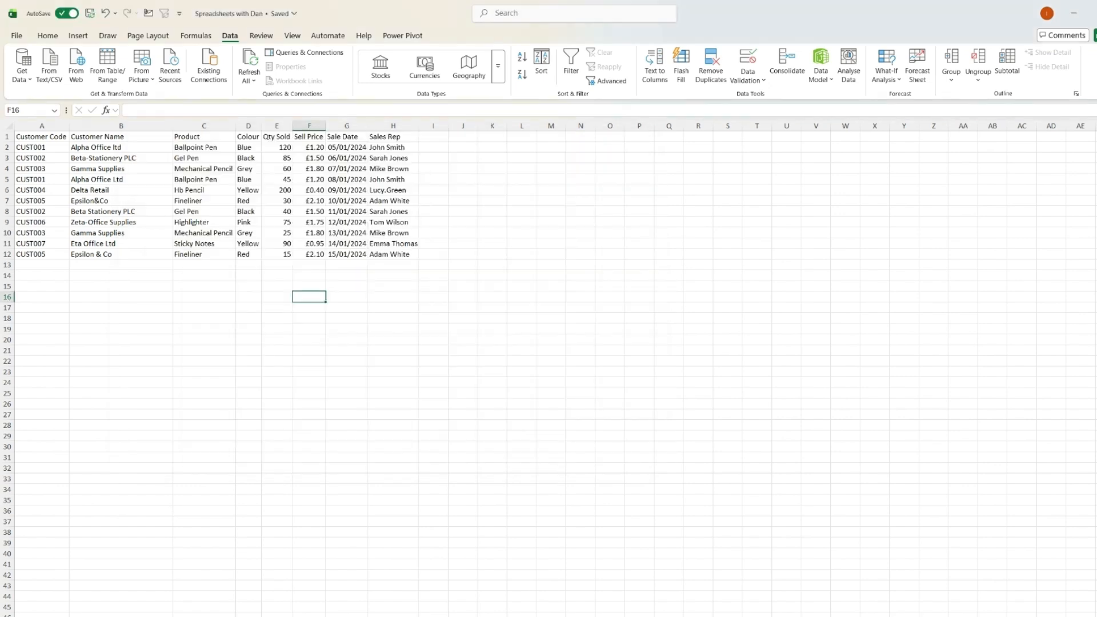
Save the Notepad pen sales report as a copy named 01. Pen Sales Report 2024.csv and open its folder in File Explorer.
left_click(849, 600)
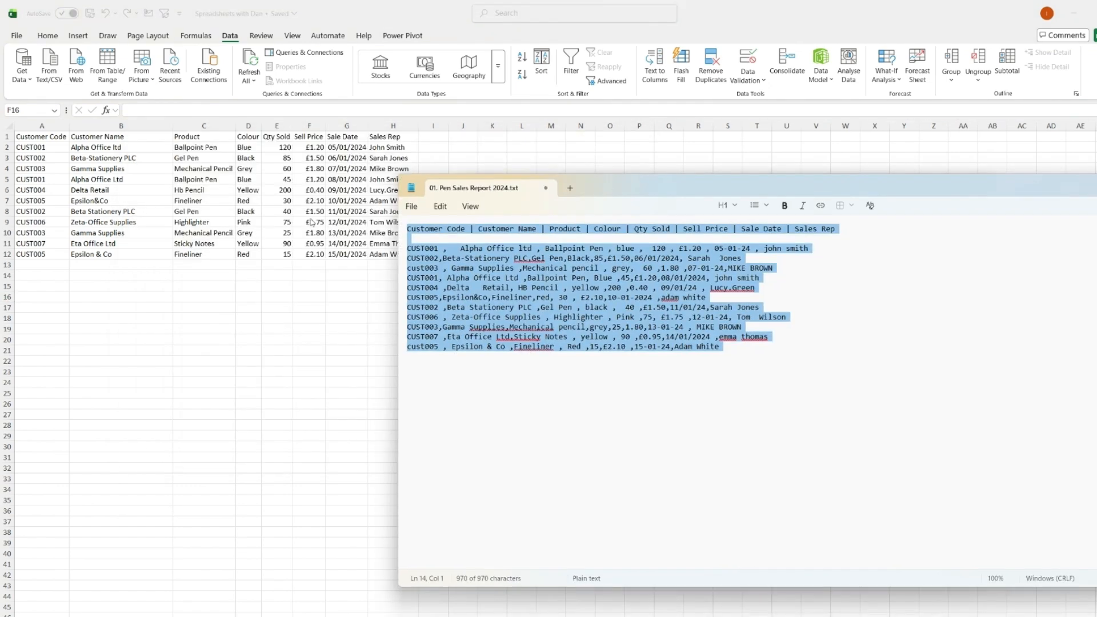
left_click(412, 209)
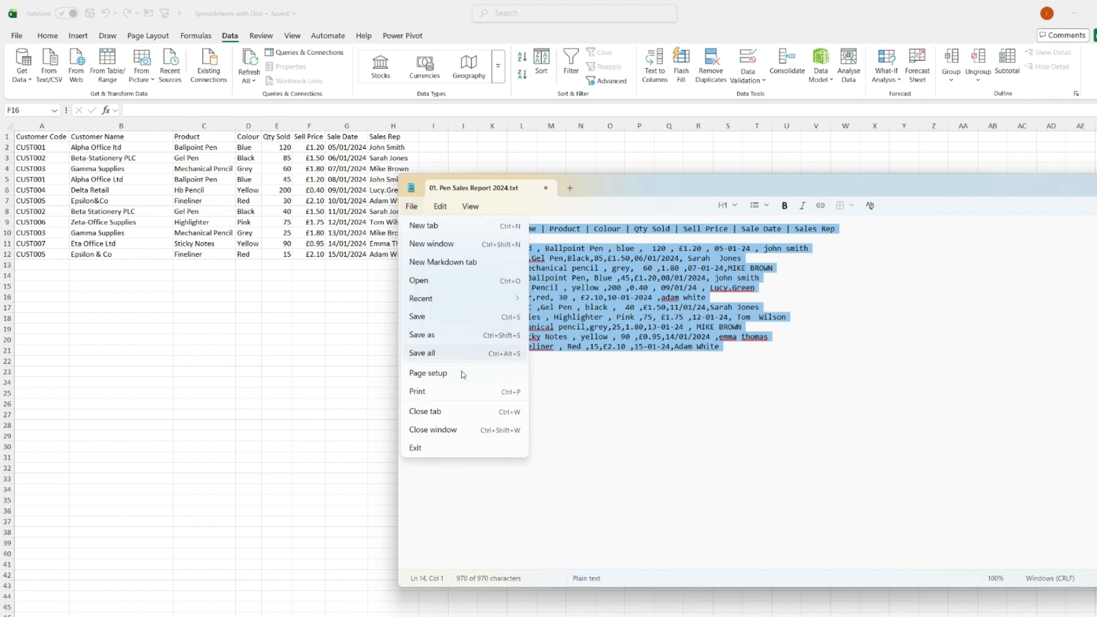
key("Escape")
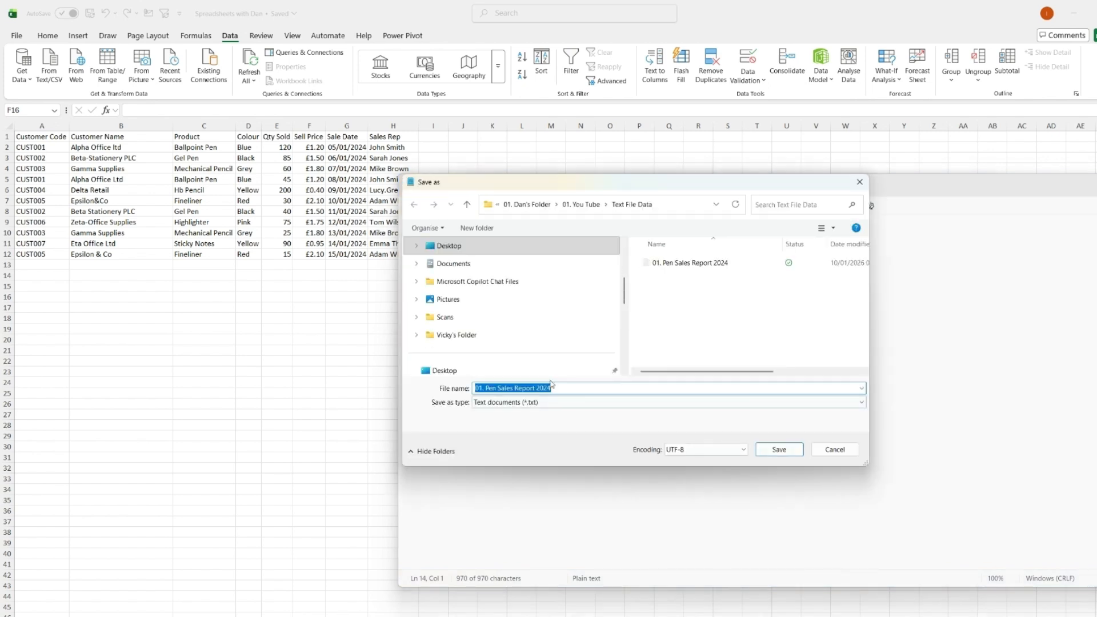
left_click(567, 392)
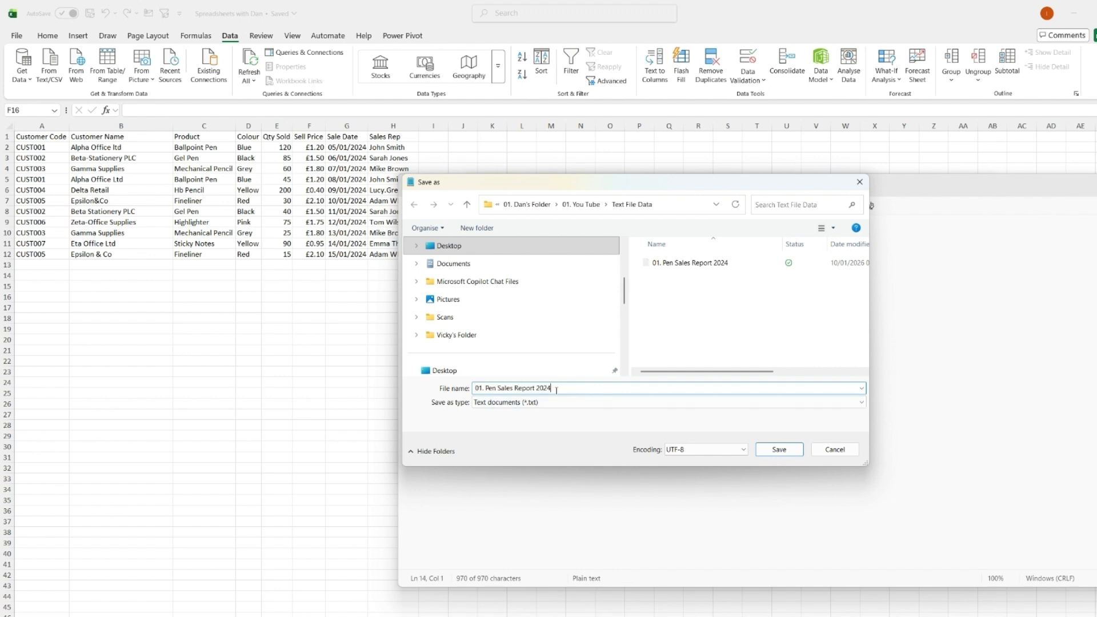
type(".csv")
left_click_drag(779, 189, 930, 131)
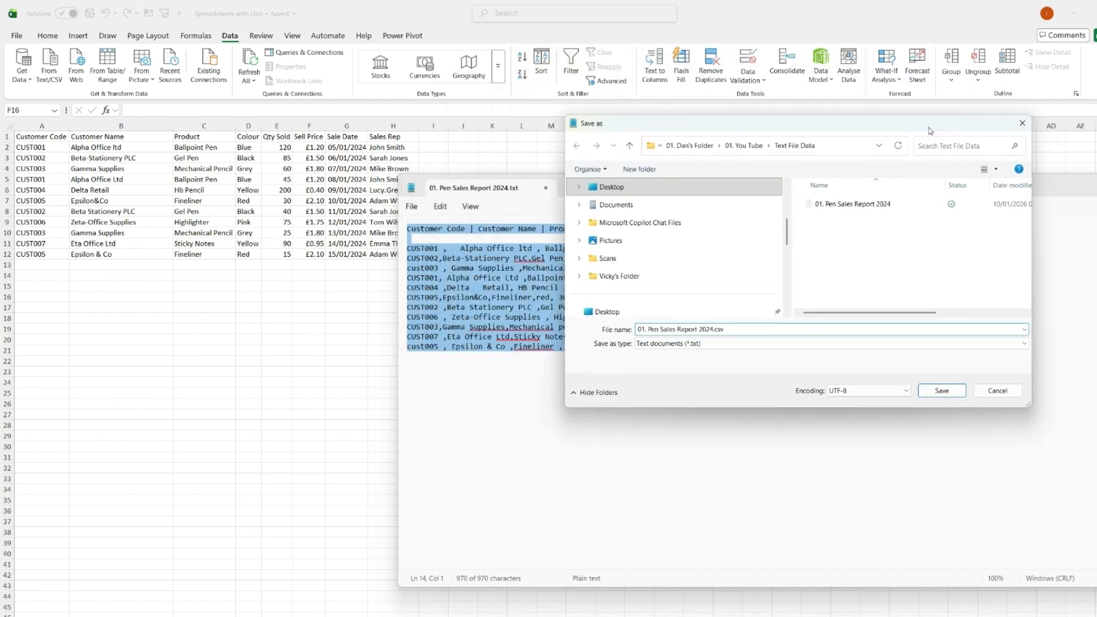
left_click(926, 391)
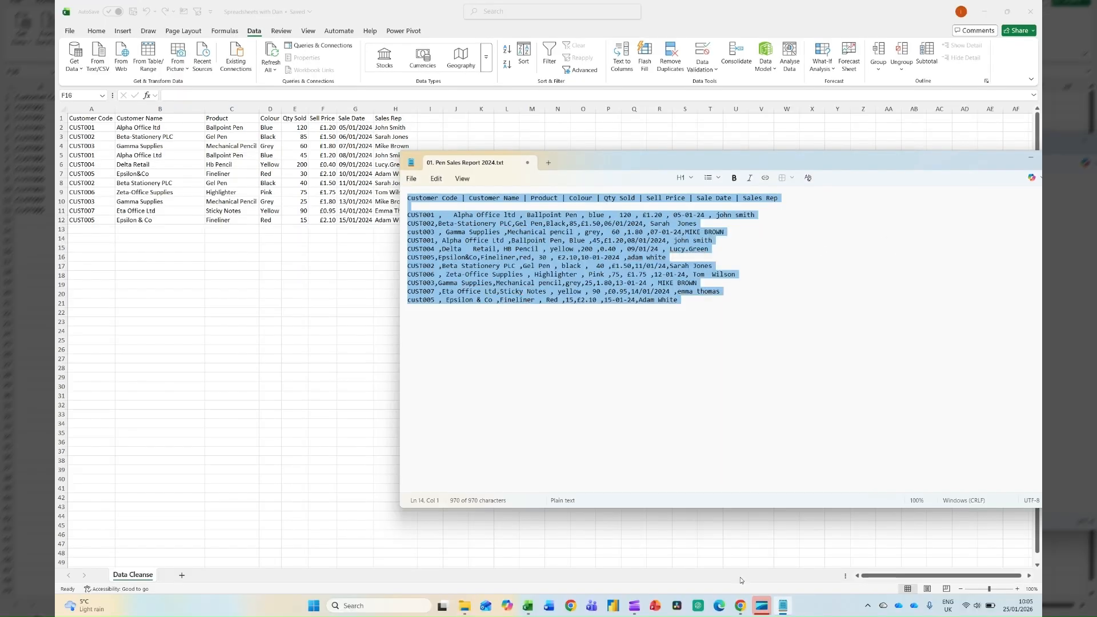
left_click(474, 606)
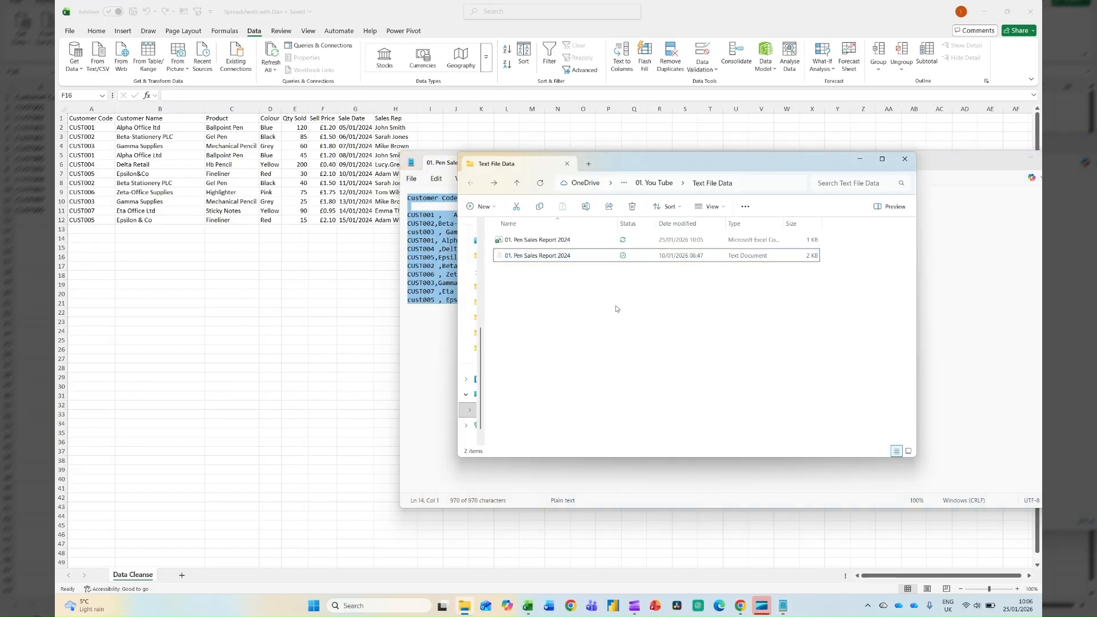